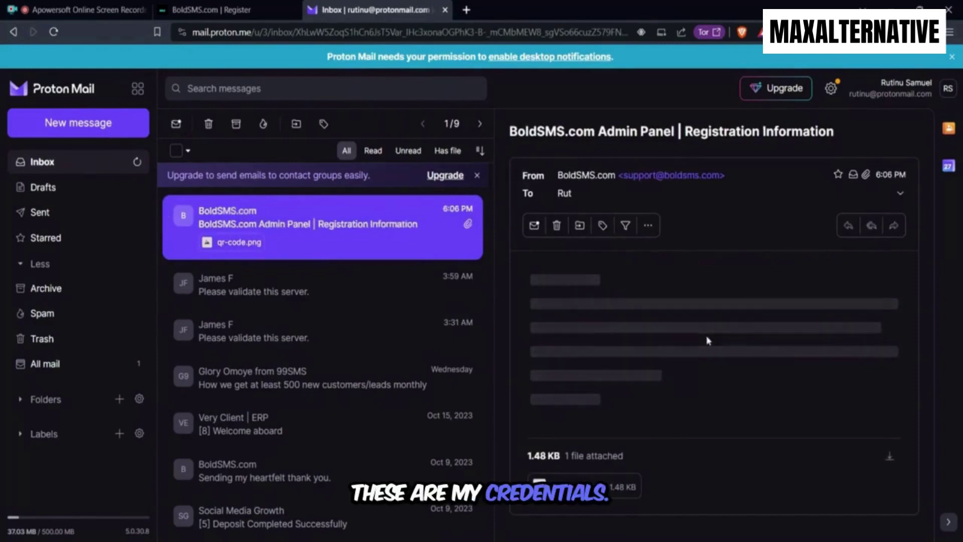
Read the login details in the Proton Mail registration email, then return to the BoldSMS.com Register tab
{"action": "scroll", "coordinate": [711, 326], "scroll_direction": "down", "scroll_amount": 3}
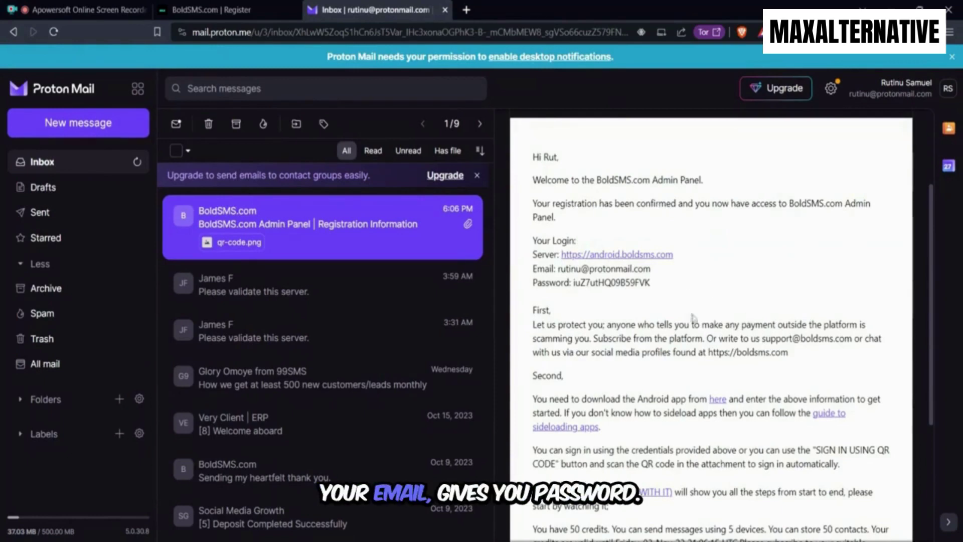
{"action": "scroll", "coordinate": [703, 305], "scroll_direction": "down", "scroll_amount": 2}
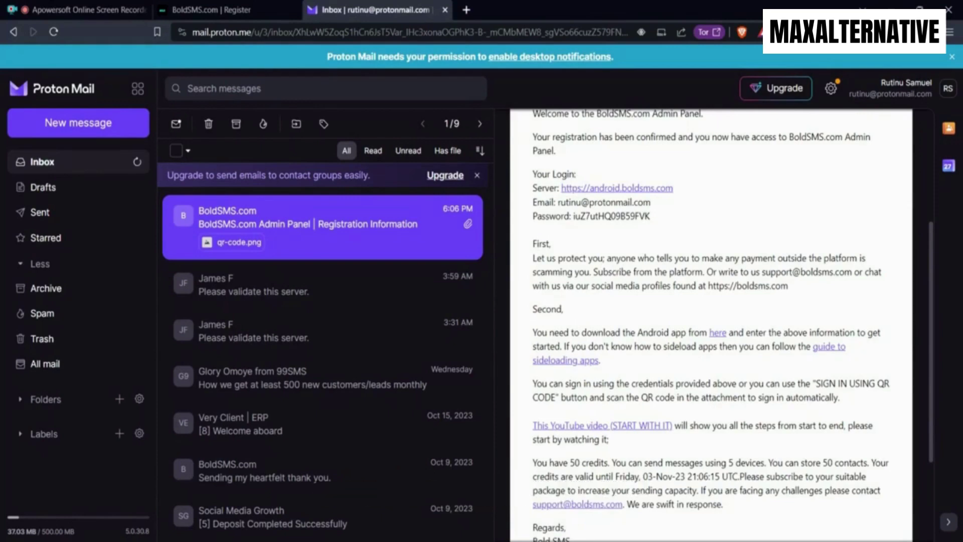
{"action": "scroll", "coordinate": [712, 321], "scroll_direction": "down", "scroll_amount": 1}
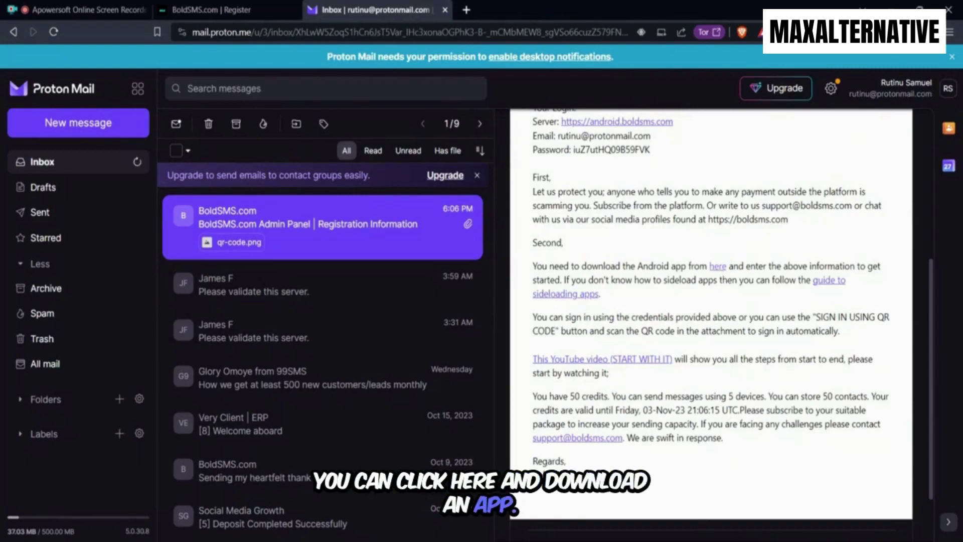
{"action": "scroll", "coordinate": [589, 301], "scroll_direction": "down", "scroll_amount": 2}
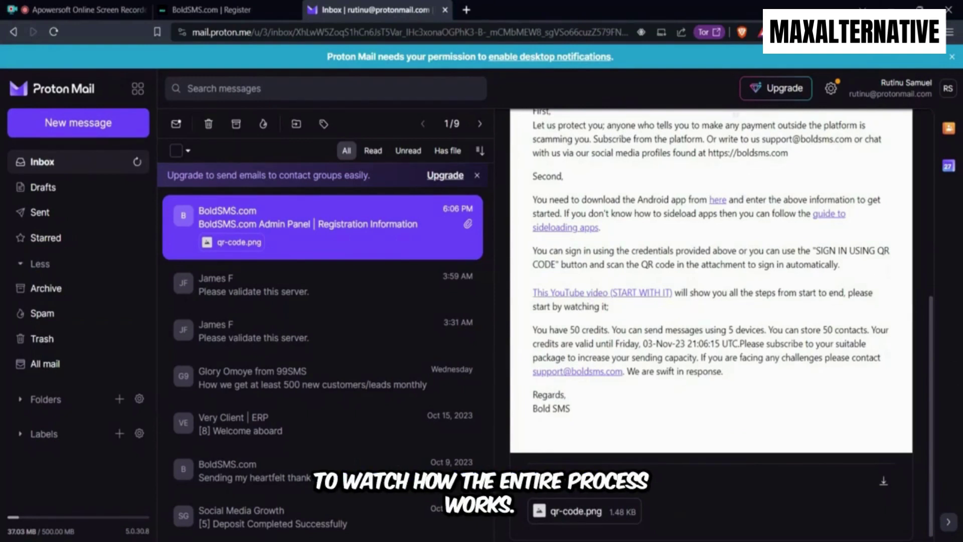
{"action": "left_click", "coordinate": [218, 9]}
{"action": "left_click", "coordinate": [372, 10]}
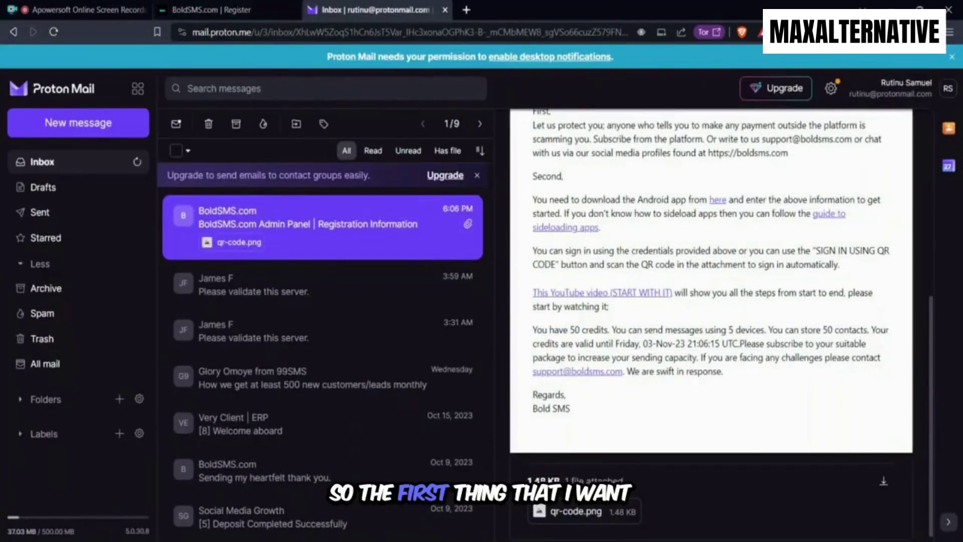
{"action": "scroll", "coordinate": [711, 311], "scroll_direction": "up", "scroll_amount": 1}
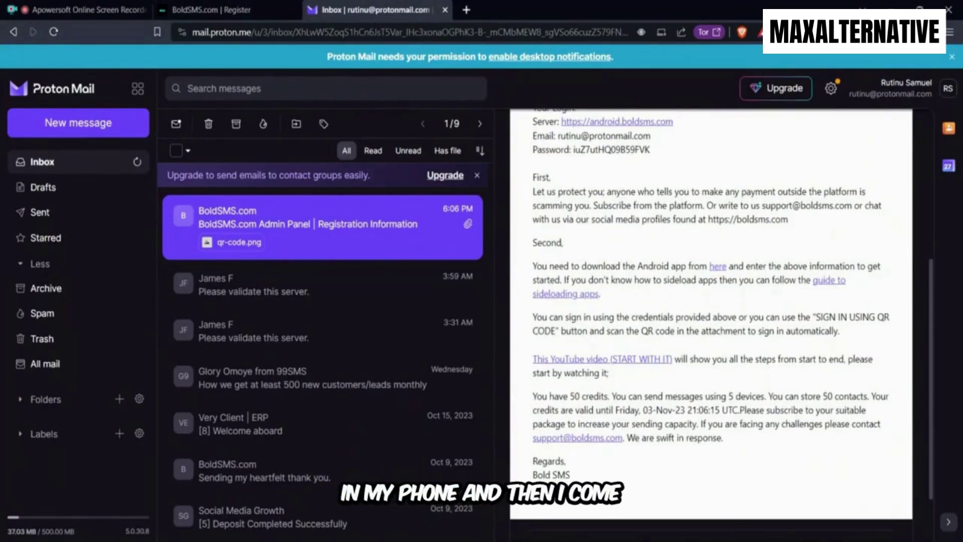
{"action": "left_click", "coordinate": [240, 11]}
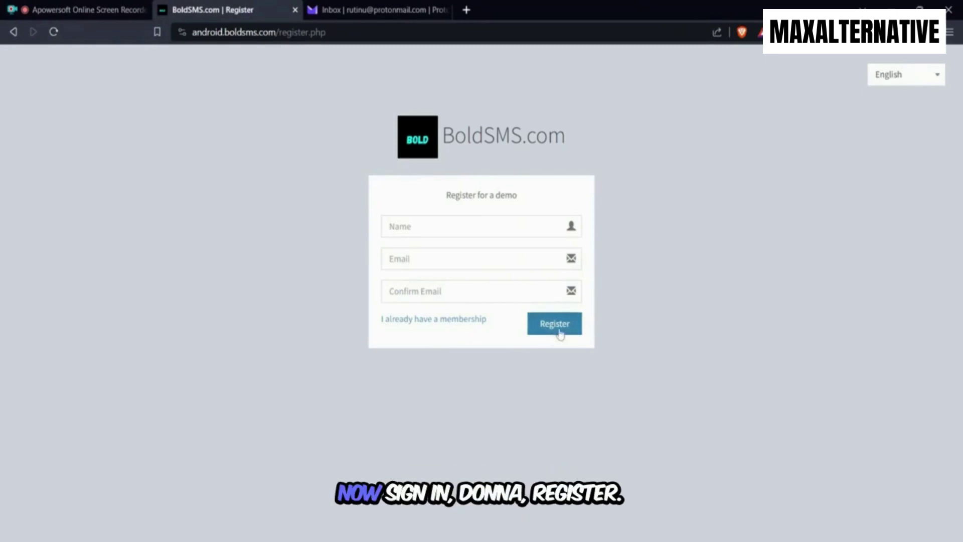
Sign in as an existing member using the emailed address and the password copied from the email
{"action": "left_click", "coordinate": [54, 32]}
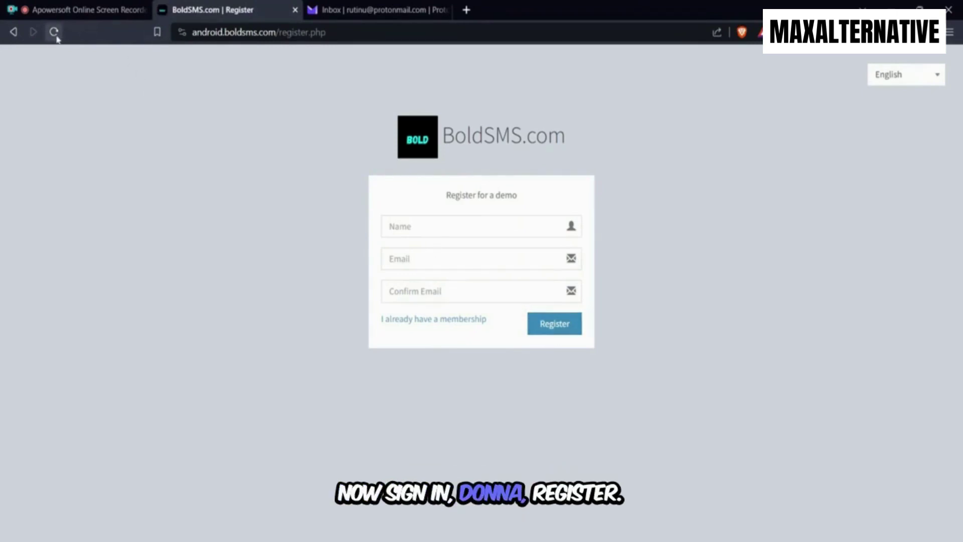
{"action": "left_click", "coordinate": [419, 325]}
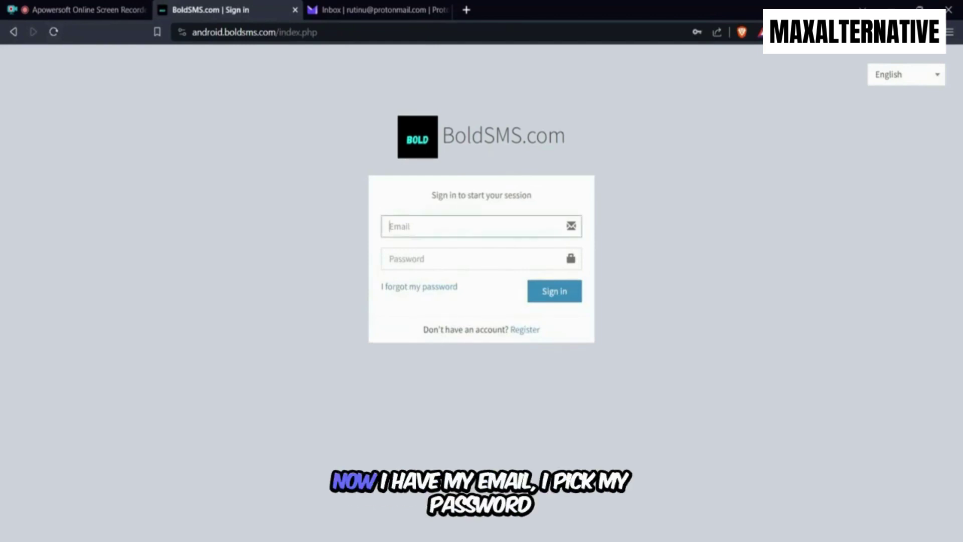
{"action": "left_click", "coordinate": [370, 10]}
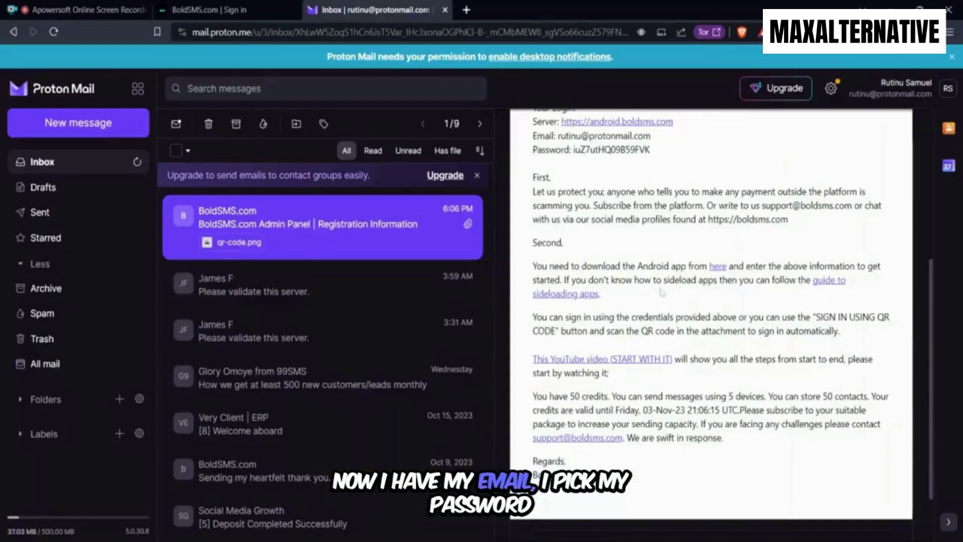
{"action": "left_click_drag", "start_coordinate": [651, 216], "coordinate": [573, 216]}
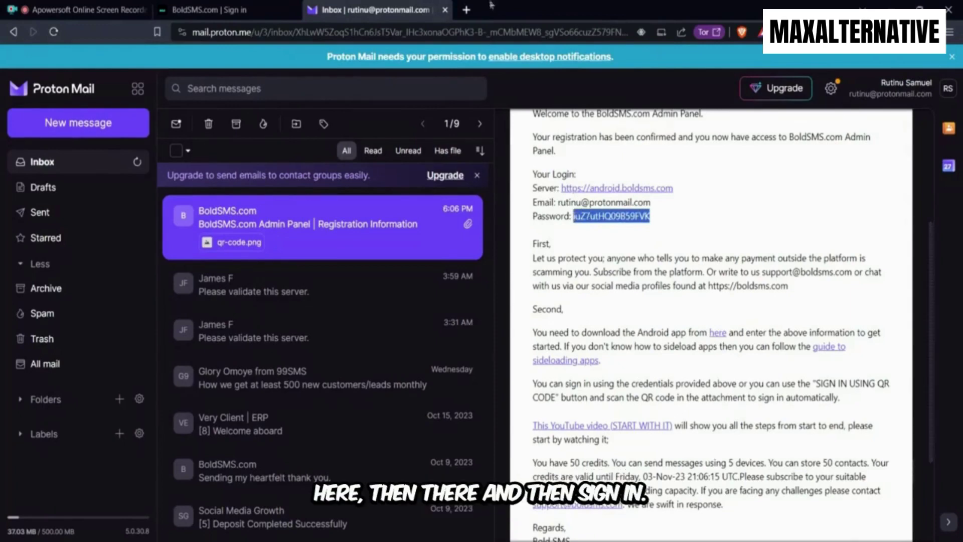
{"action": "left_click", "coordinate": [211, 9]}
{"action": "left_click", "coordinate": [473, 266]}
{"action": "key", "text": "ctrl+a"}
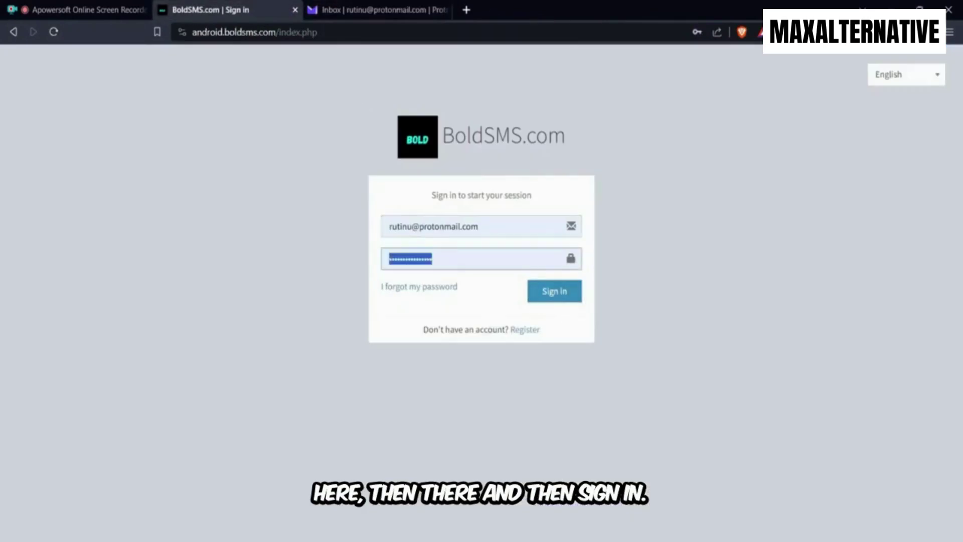
{"action": "key", "text": "ctrl+v"}
{"action": "left_click", "coordinate": [557, 292]}
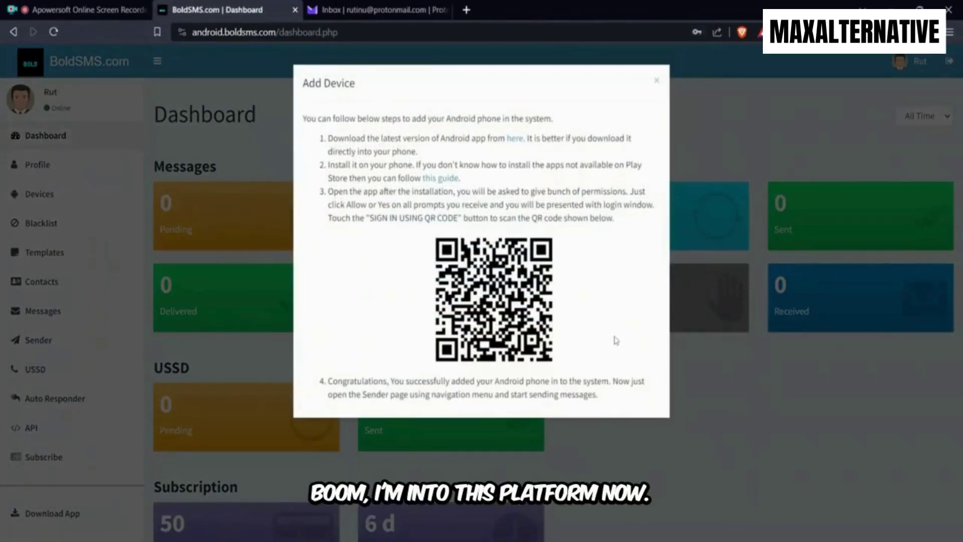
Close the Add Device dialog and go to the still-empty Devices page
{"action": "left_click", "coordinate": [656, 81]}
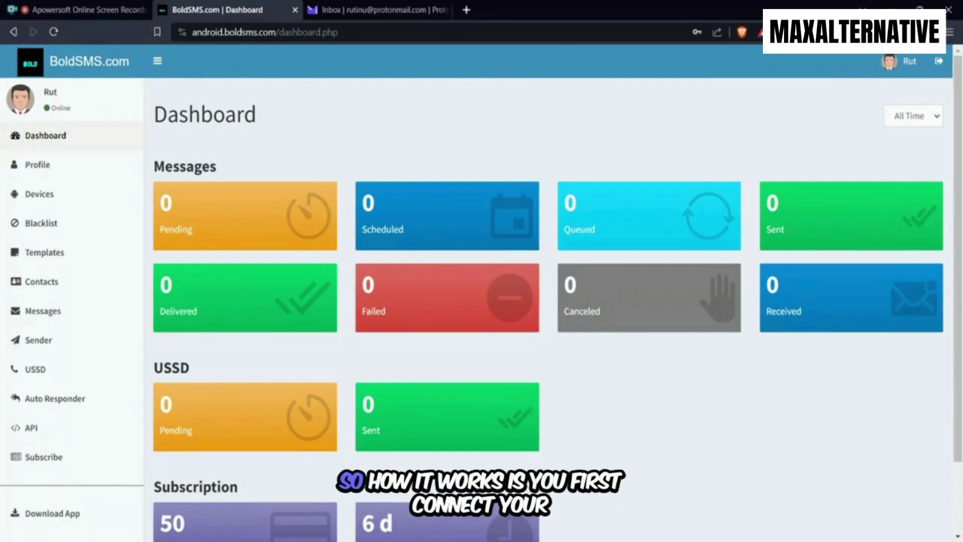
{"action": "left_click", "coordinate": [65, 199]}
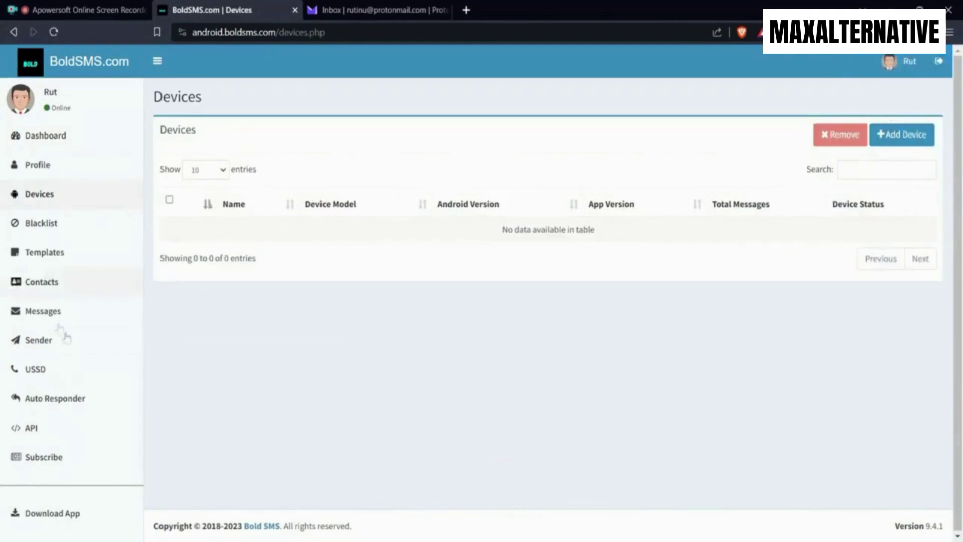
Link the Galaxy A03 Core phone via the Add Device QR code and reload to confirm it shows Connected
{"action": "left_click", "coordinate": [903, 136]}
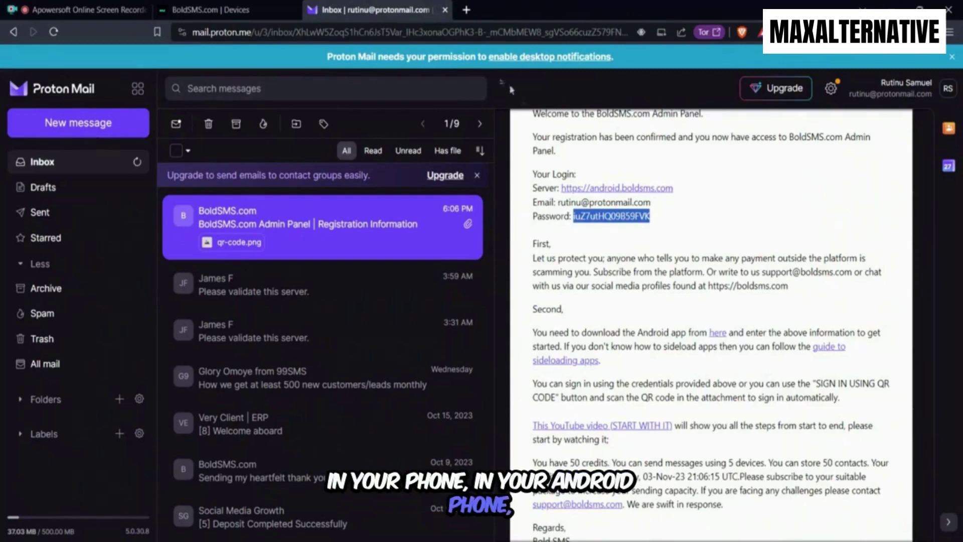
{"action": "left_click", "coordinate": [261, 9]}
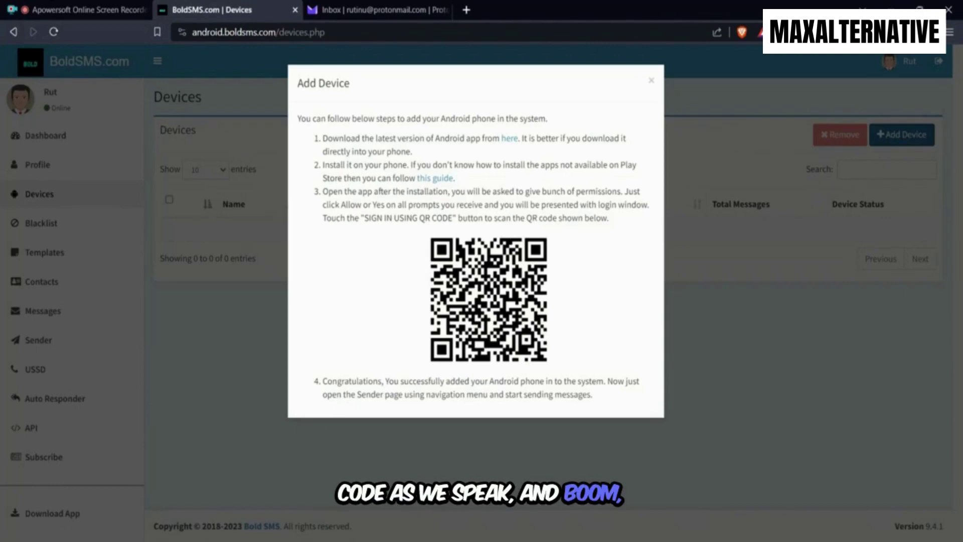
{"action": "left_click", "coordinate": [650, 81]}
{"action": "left_click", "coordinate": [54, 33]}
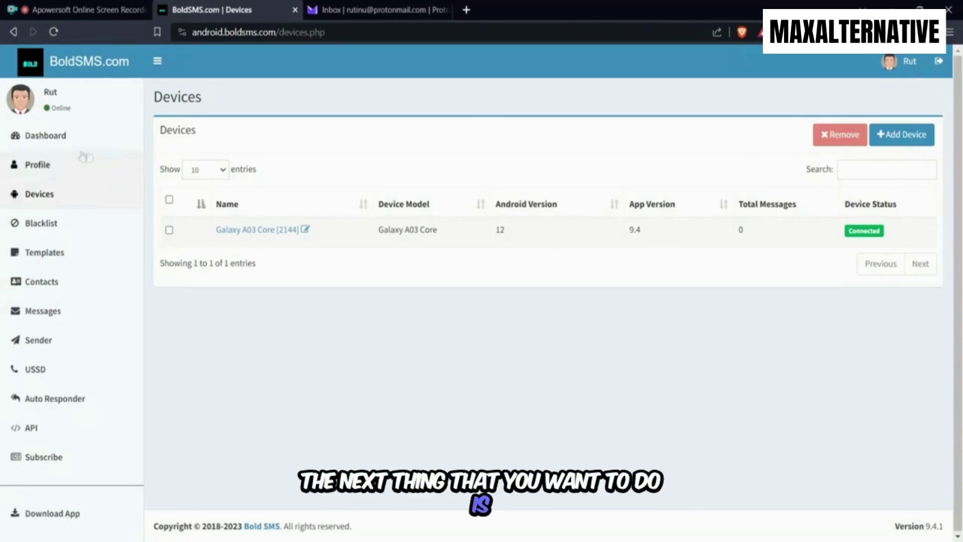
Move through Dashboard and Devices to reach the empty Templates page
{"action": "left_click", "coordinate": [72, 141]}
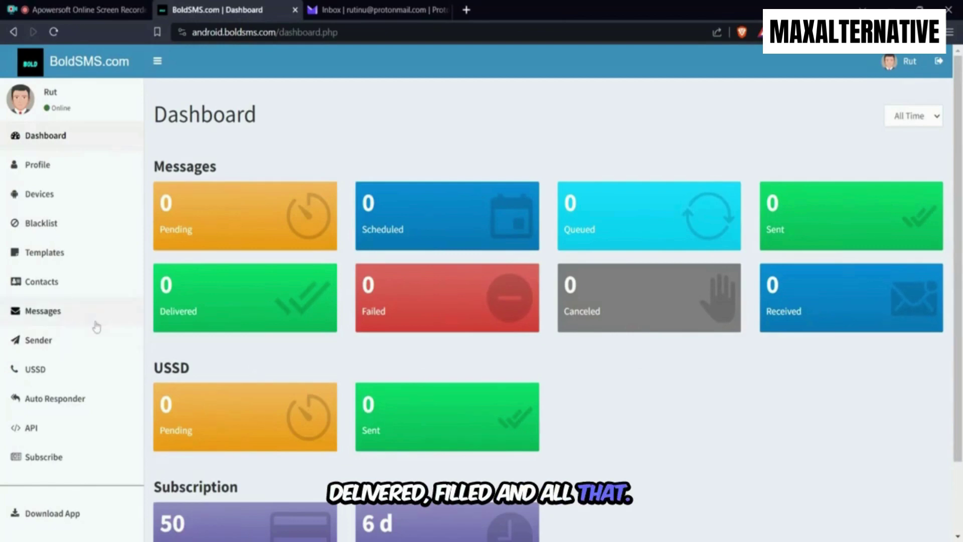
{"action": "scroll", "coordinate": [351, 266], "scroll_direction": "down", "scroll_amount": 2}
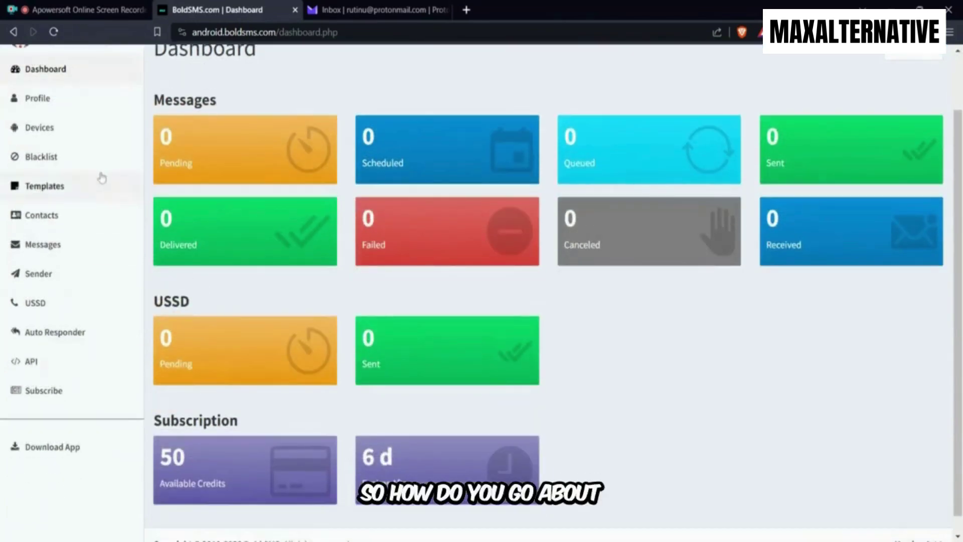
{"action": "scroll", "coordinate": [101, 179], "scroll_direction": "up", "scroll_amount": 2}
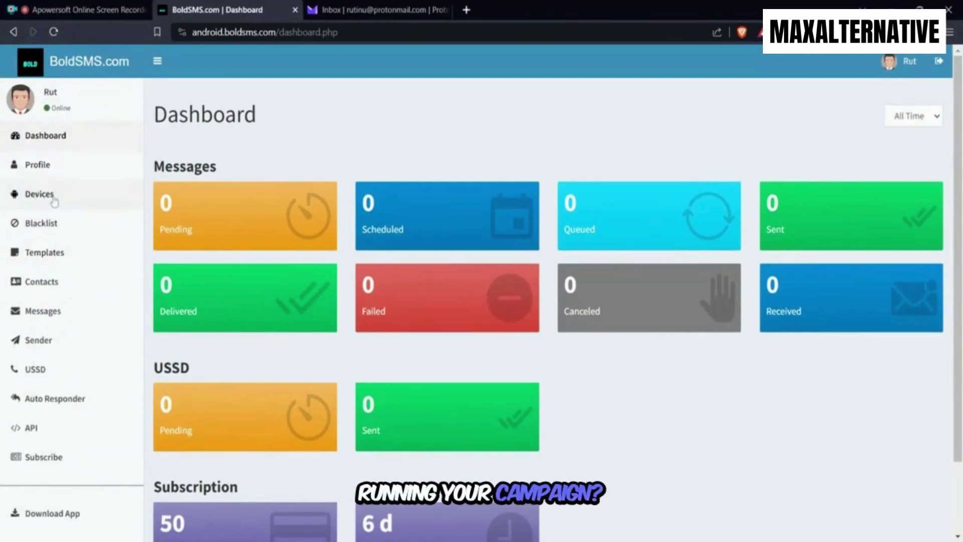
{"action": "left_click", "coordinate": [54, 196]}
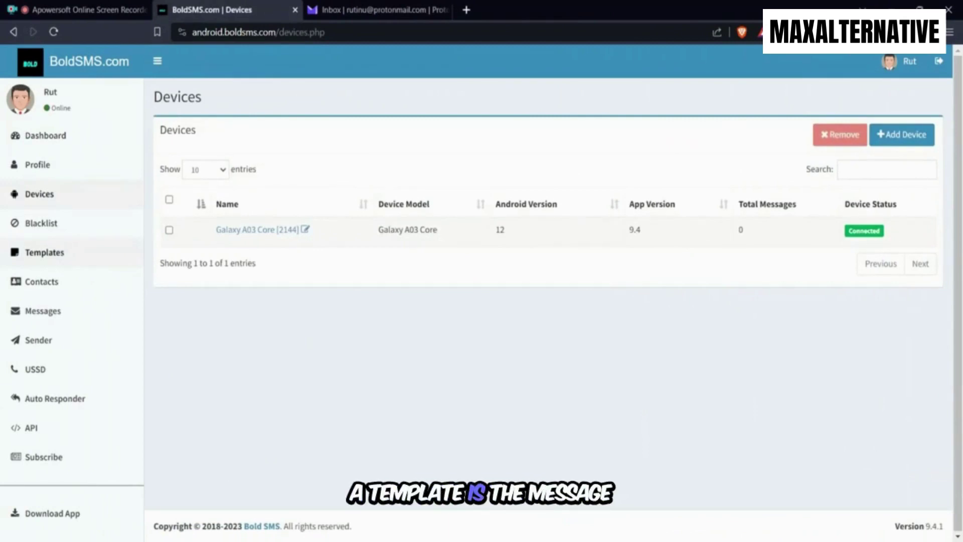
{"action": "left_click", "coordinate": [55, 253]}
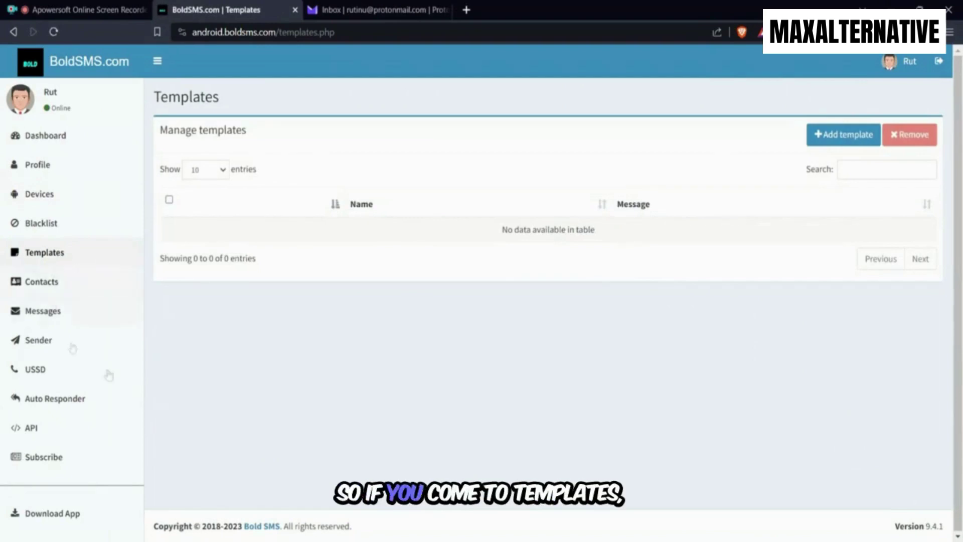
Add a template named 'Testing' and start its message with '{'
{"action": "left_click", "coordinate": [837, 145]}
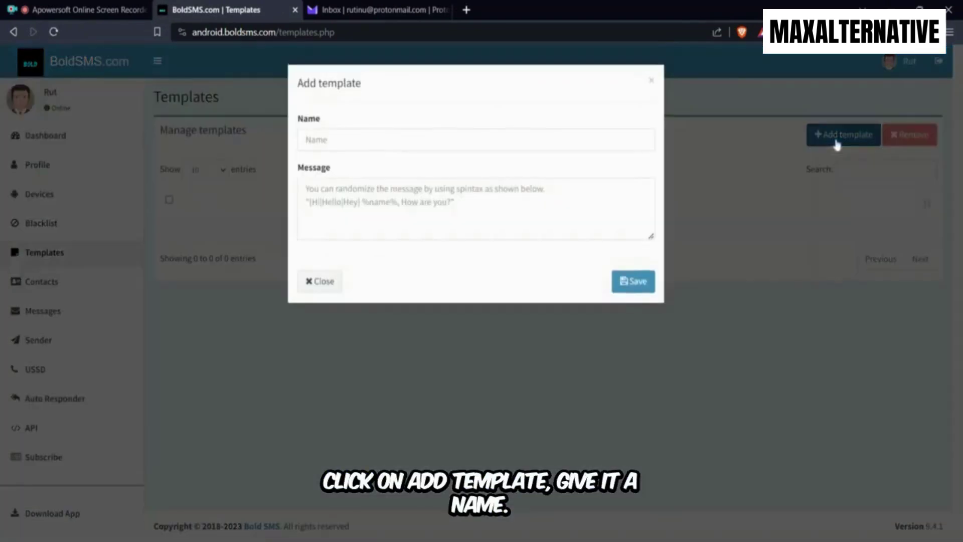
{"action": "left_click", "coordinate": [341, 141]}
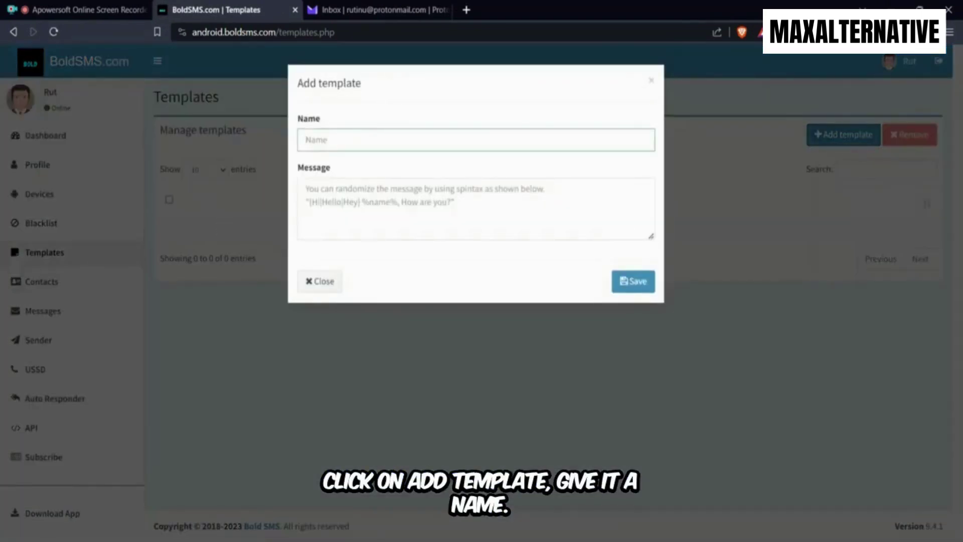
{"action": "type", "text": "Testing"}
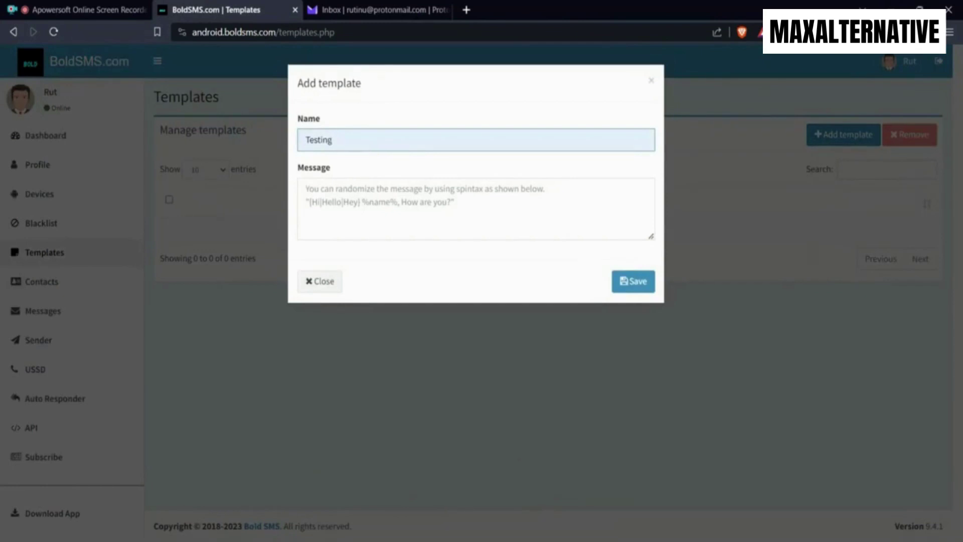
{"action": "left_click", "coordinate": [305, 189]}
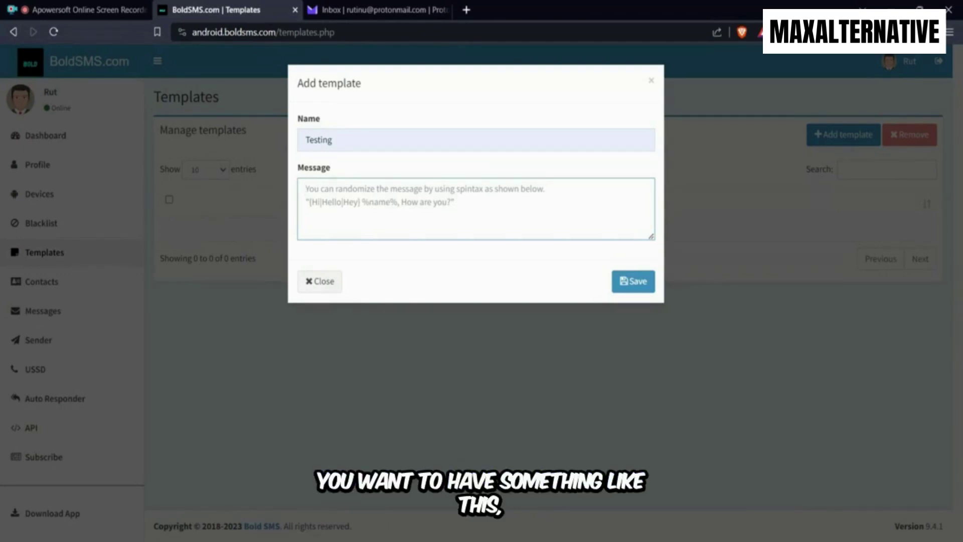
{"action": "type", "text": "{"}
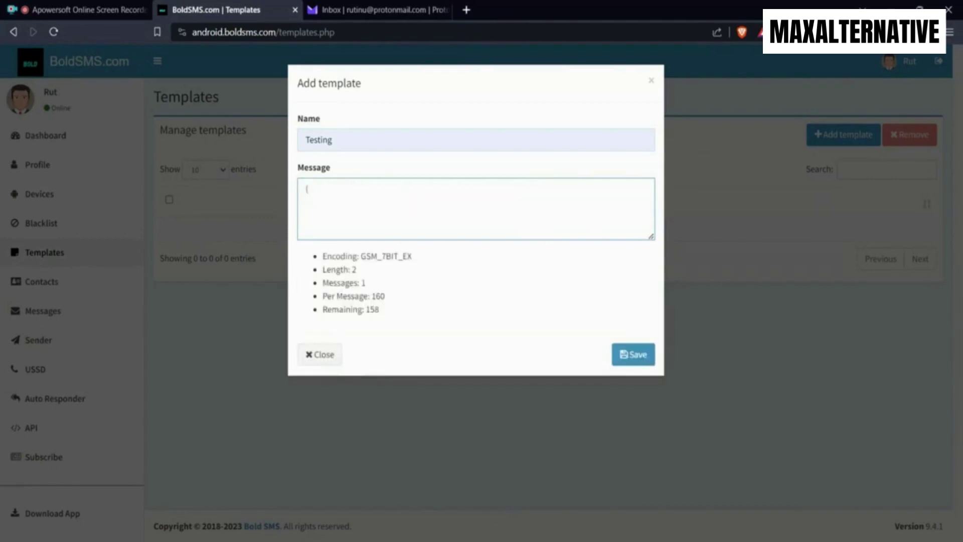
Fix the typo and enter greeting variants so the message reads '{Hi|Hello|Hi'
{"action": "key", "text": "BackSpace"}
{"action": "key", "text": "BackSpace"}
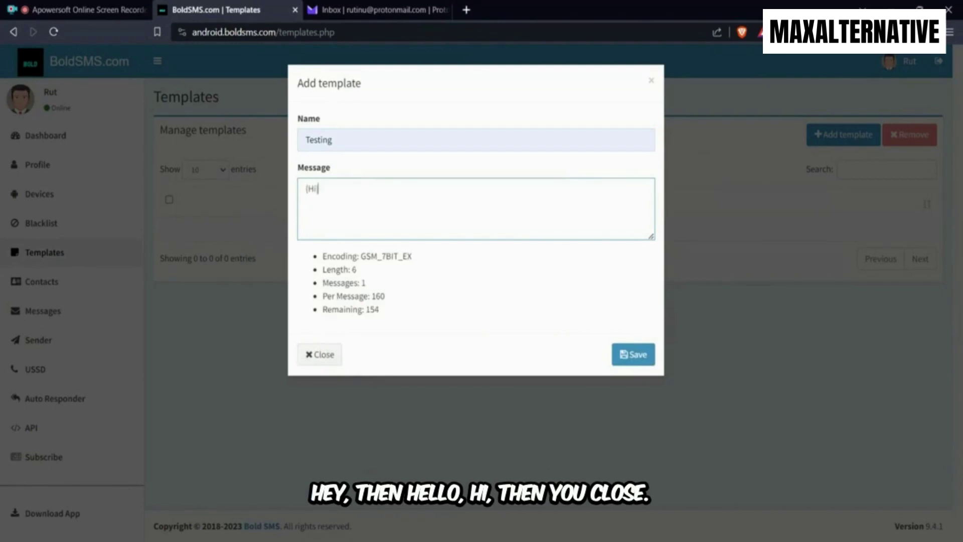
{"action": "type", "text": "Hi|Hello|Hi|"}
{"action": "key", "text": "ctrl+a"}
{"action": "key", "text": "ctrl+c"}
{"action": "key", "text": "BackSpace"}
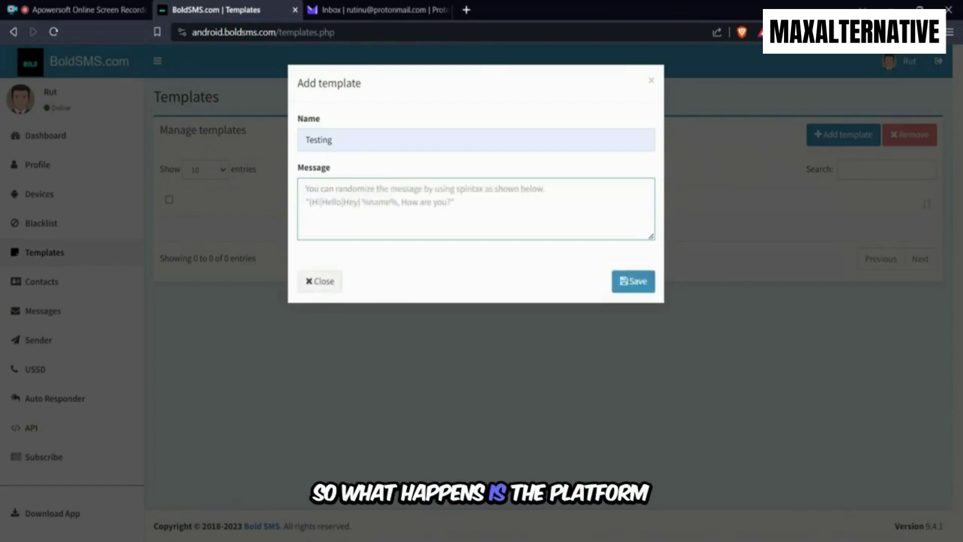
{"action": "key", "text": "ctrl+v"}
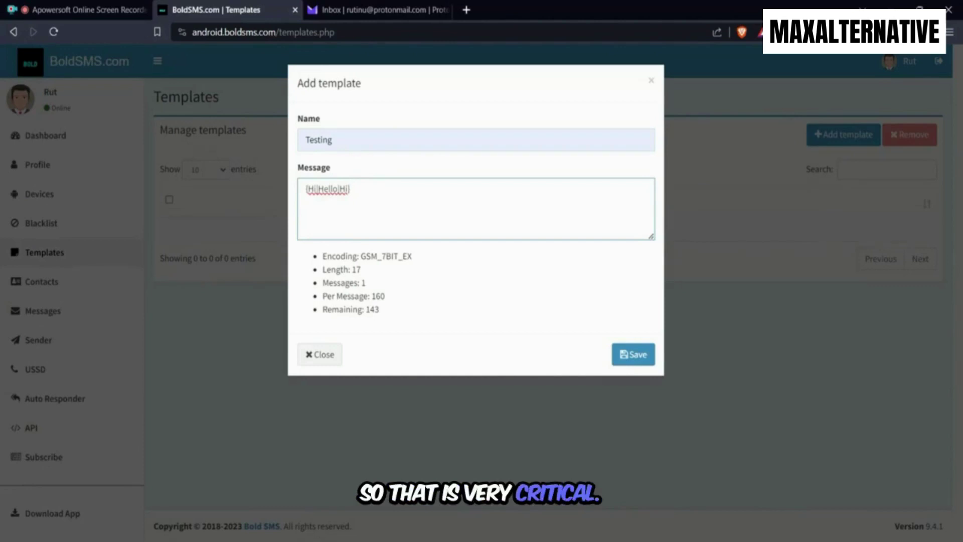
Close the greeting spintax, add %name%, and start a new line
{"action": "type", "text": "}"}
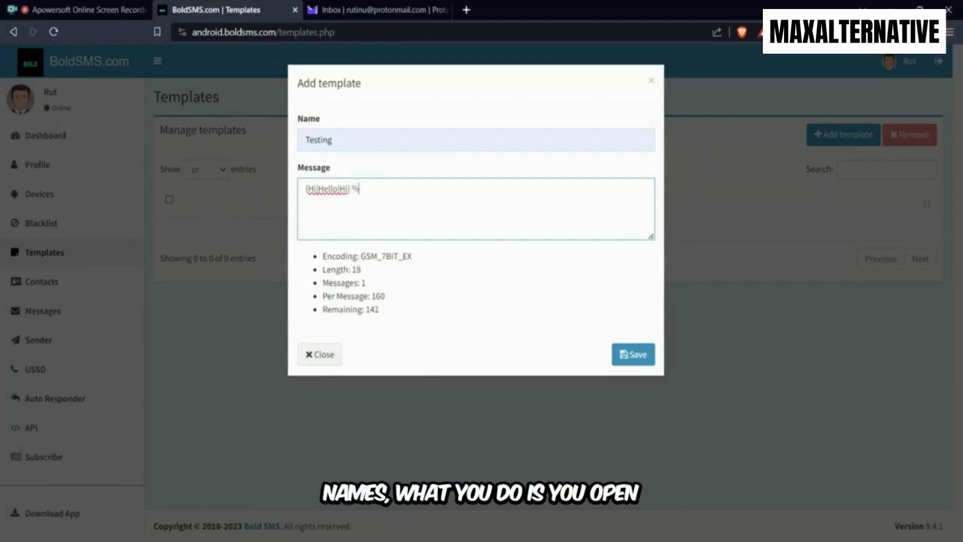
{"action": "type", "text": "name%"}
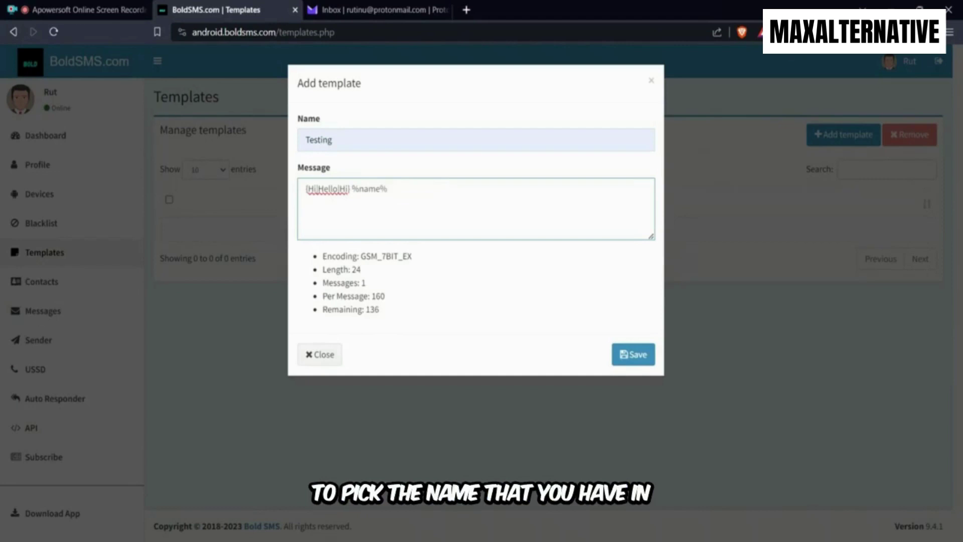
{"action": "key", "text": "Return"}
{"action": "key", "text": "Return"}
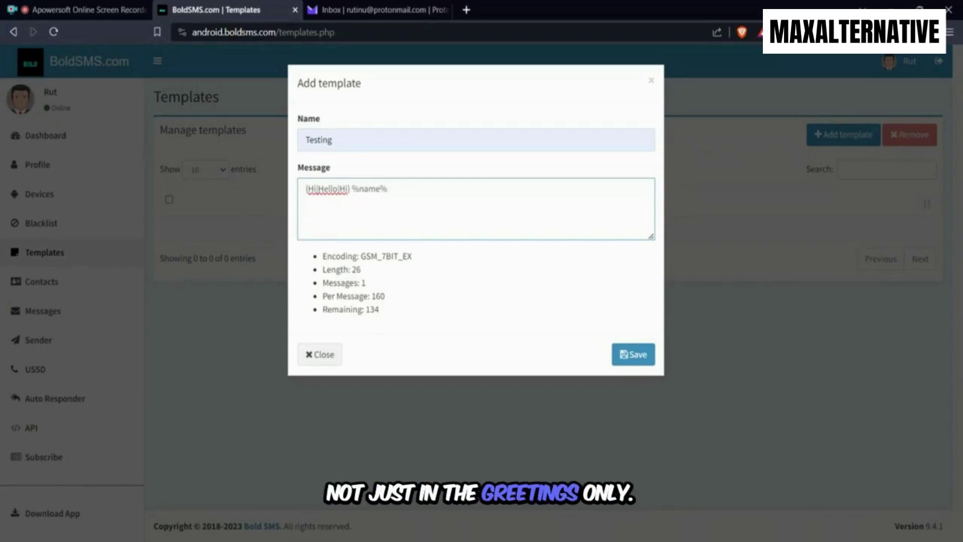
Add '{Have you seen the latest data|The just released report}' and save the Testing template
{"action": "type", "text": "{have"}
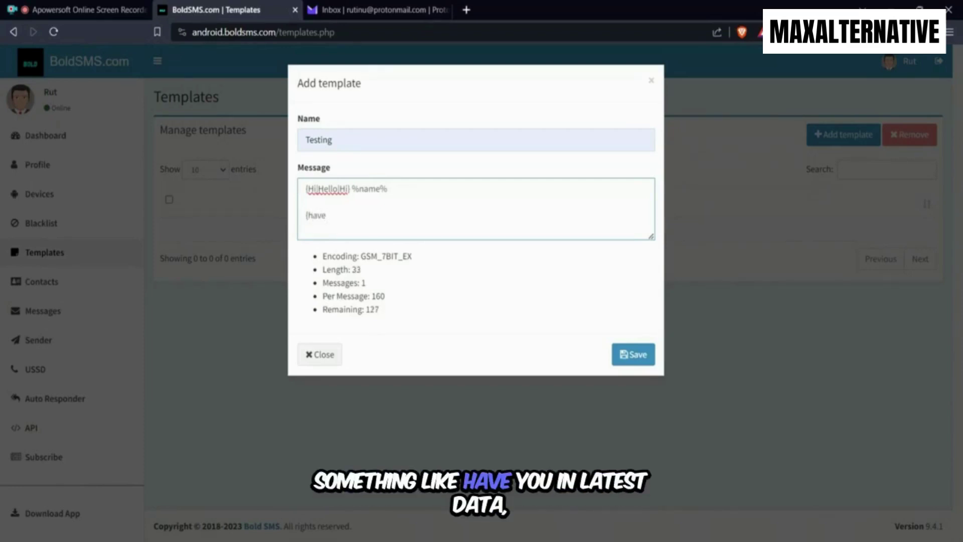
{"action": "key", "text": "BackSpace"}
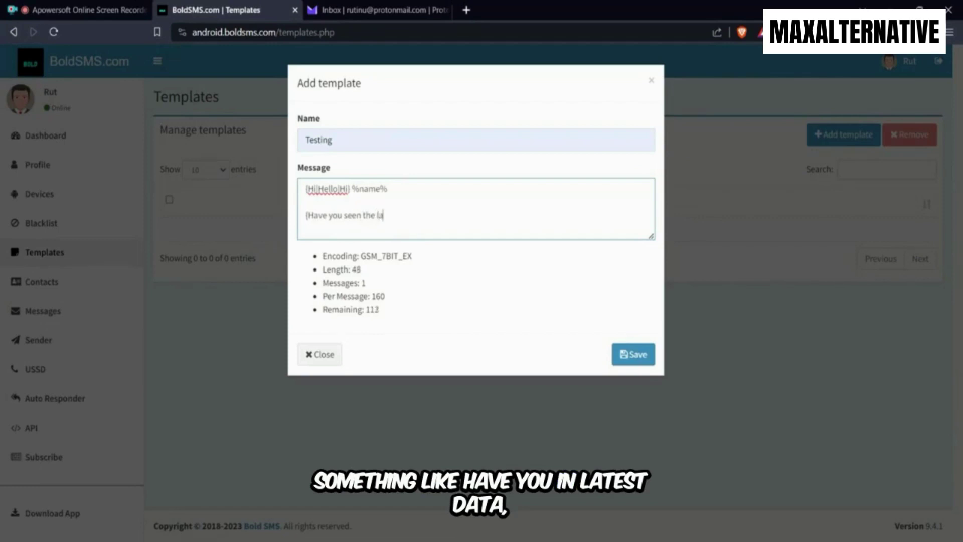
{"action": "type", "text": "test data"}
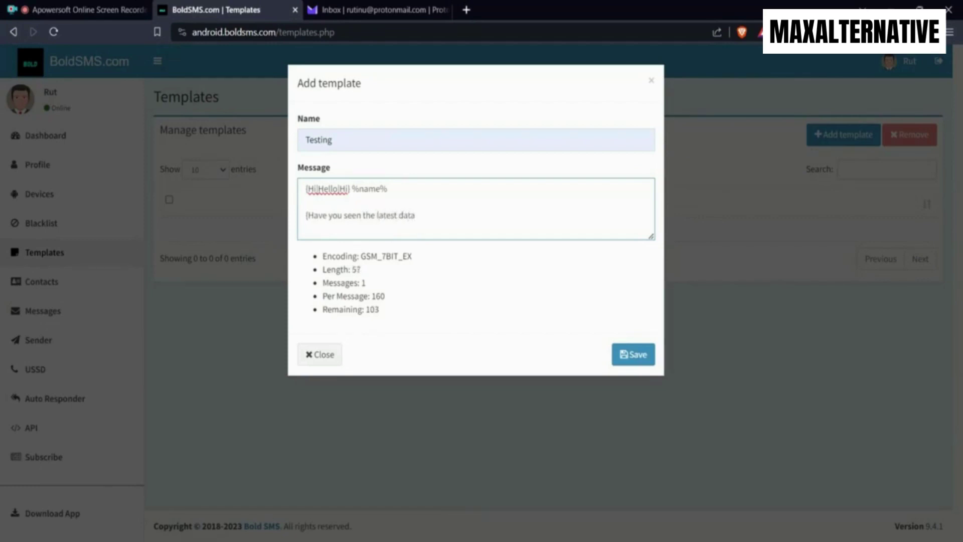
{"action": "type", "text": "|The"}
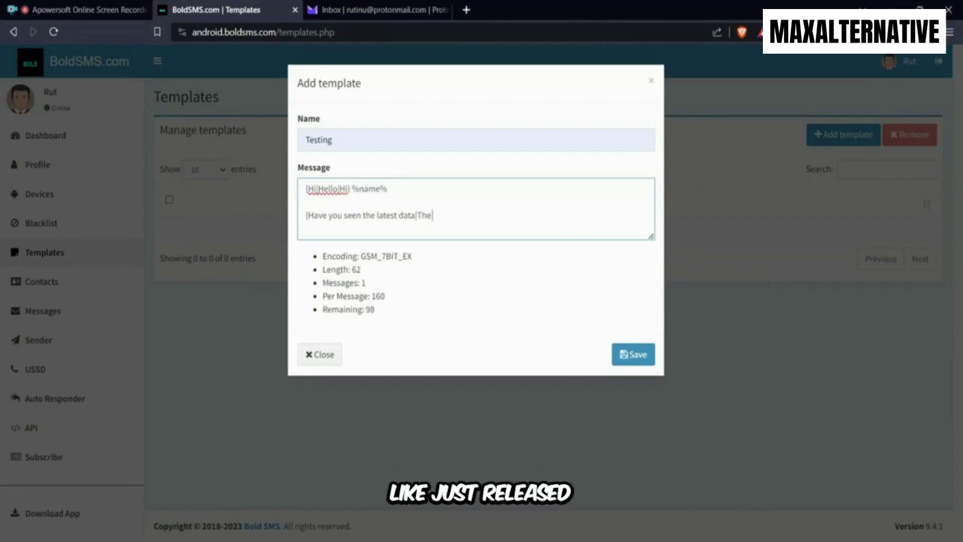
{"action": "type", "text": "just released report"}
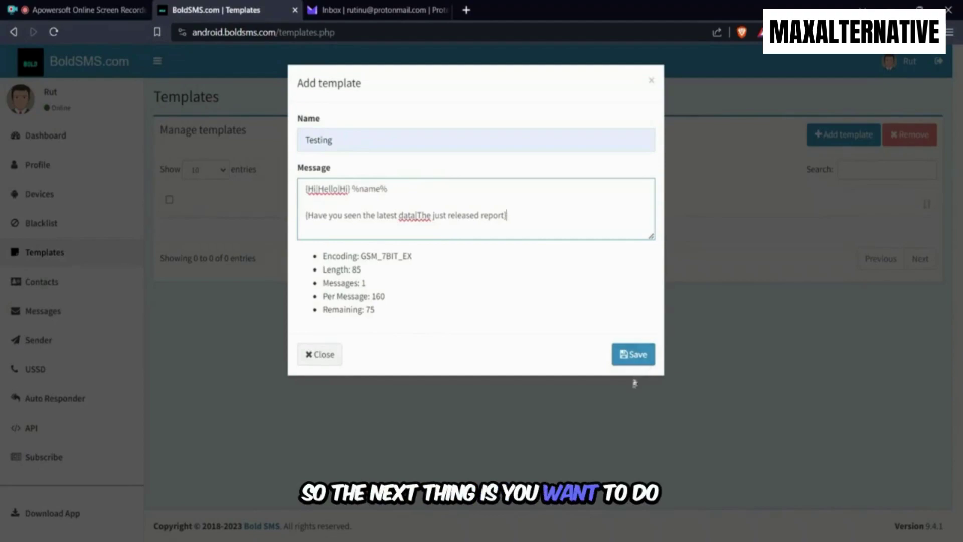
{"action": "left_click", "coordinate": [632, 354]}
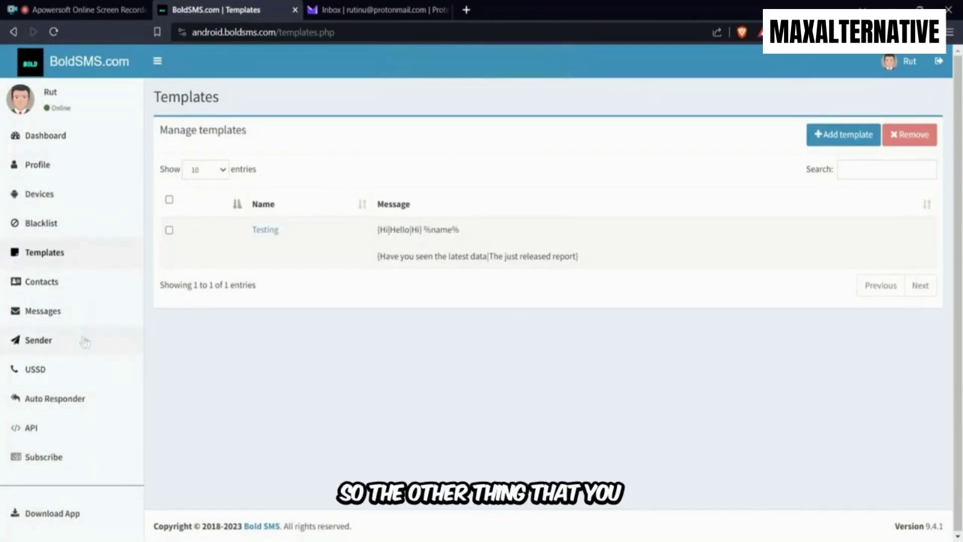
Create a contacts list named 'test67' on the Contacts page and scroll through its empty panel
{"action": "left_click", "coordinate": [70, 292]}
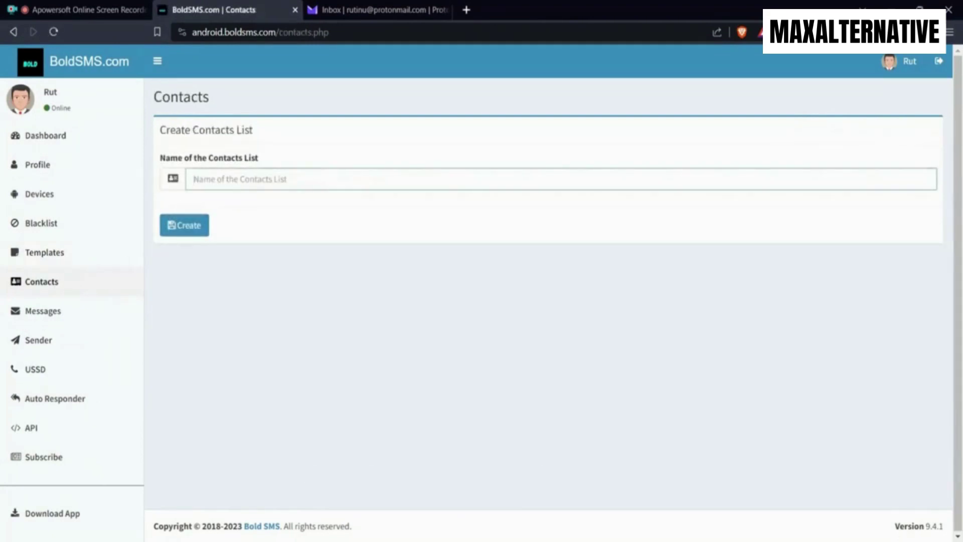
{"action": "type", "text": "Testing"}
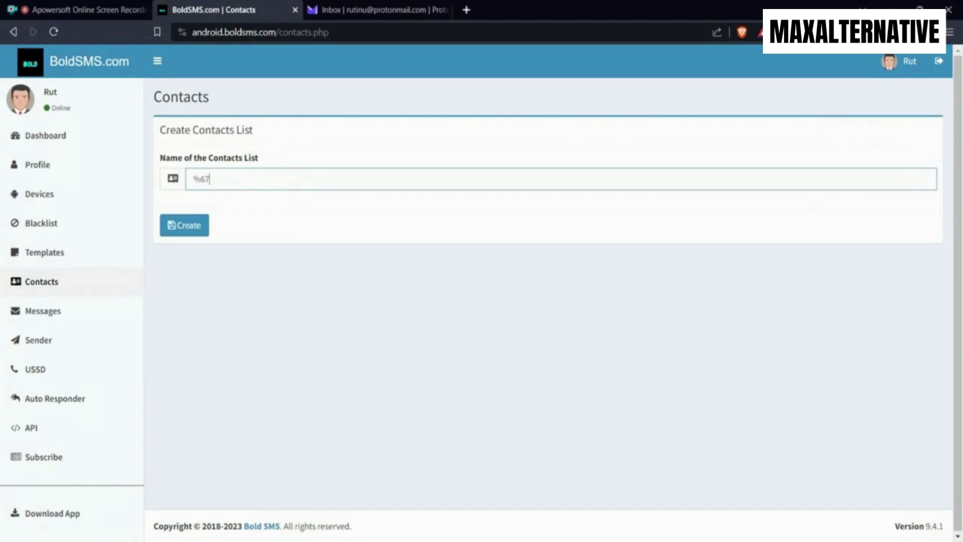
{"action": "type", "text": "test6"}
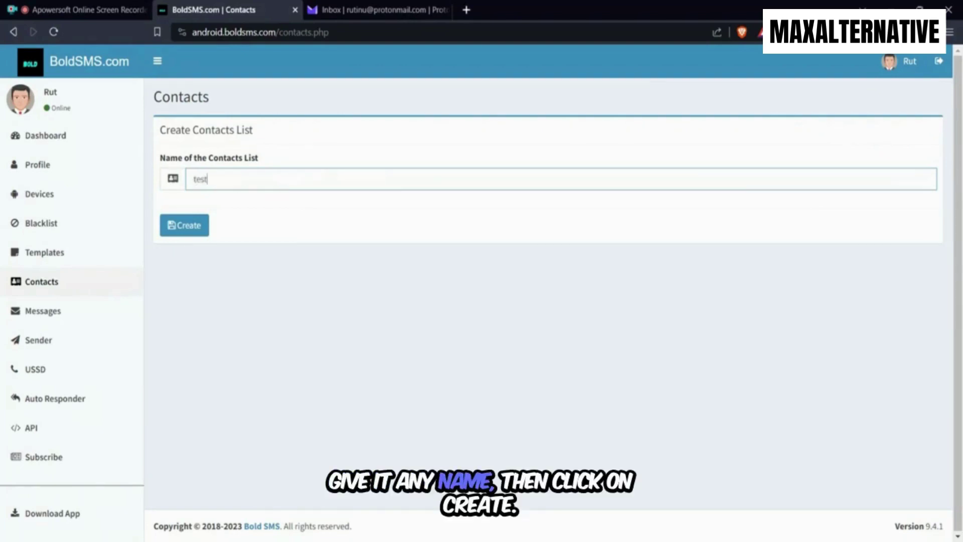
{"action": "left_click", "coordinate": [200, 231]}
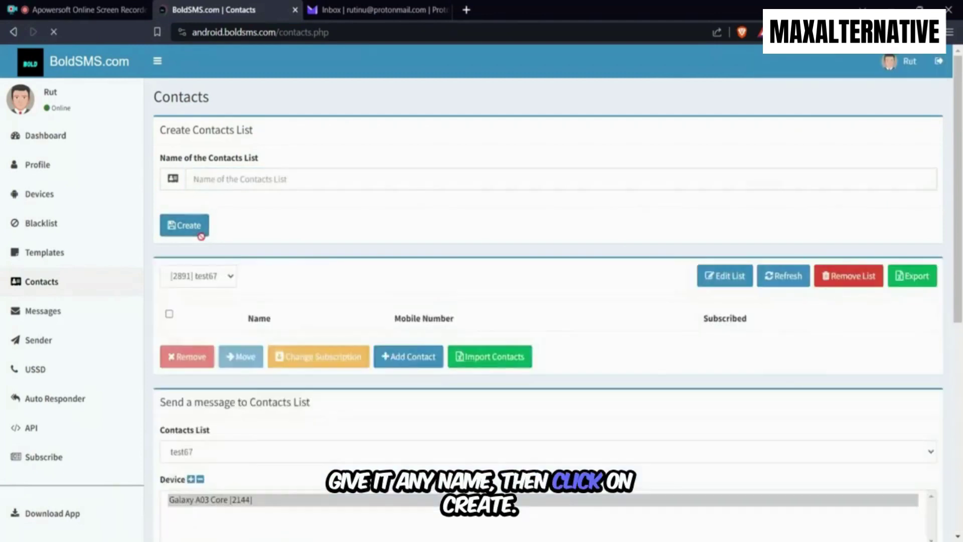
{"action": "scroll", "coordinate": [341, 218], "scroll_direction": "down", "scroll_amount": 1}
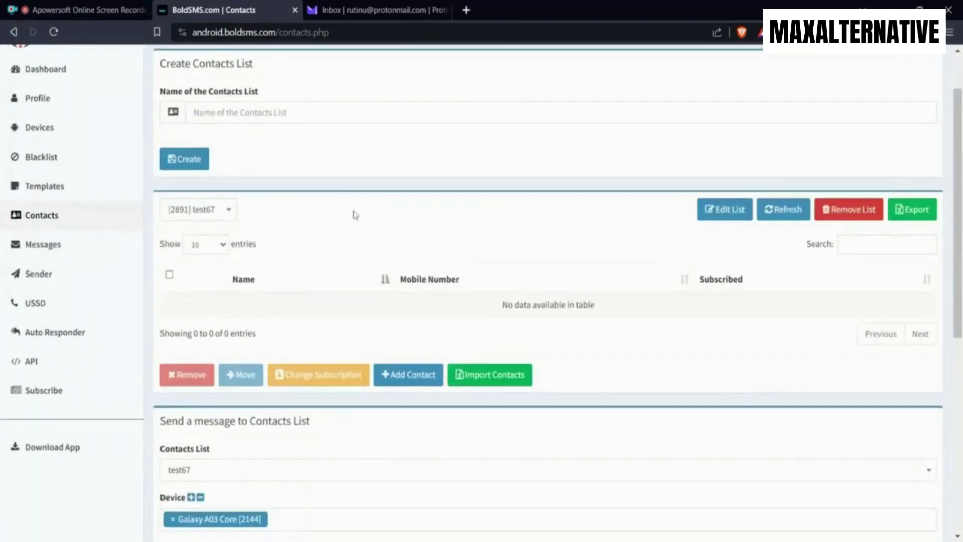
{"action": "scroll", "coordinate": [355, 215], "scroll_direction": "down", "scroll_amount": 1}
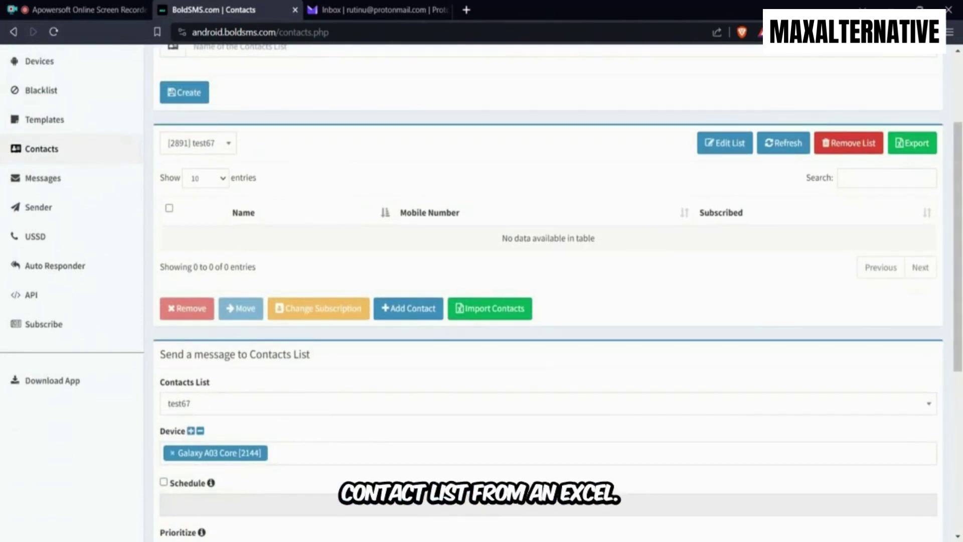
{"action": "scroll", "coordinate": [622, 250], "scroll_direction": "down", "scroll_amount": 1}
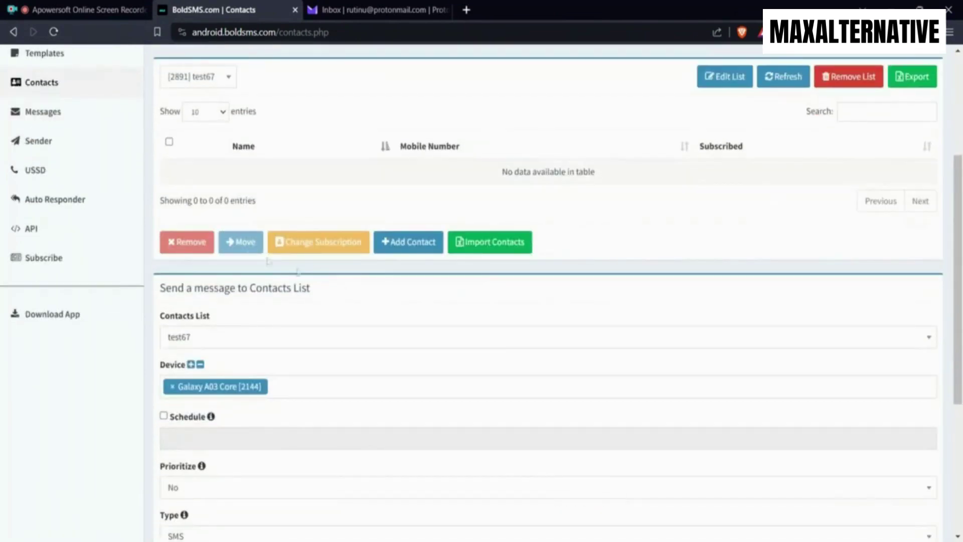
{"action": "scroll", "coordinate": [377, 377], "scroll_direction": "down", "scroll_amount": 1}
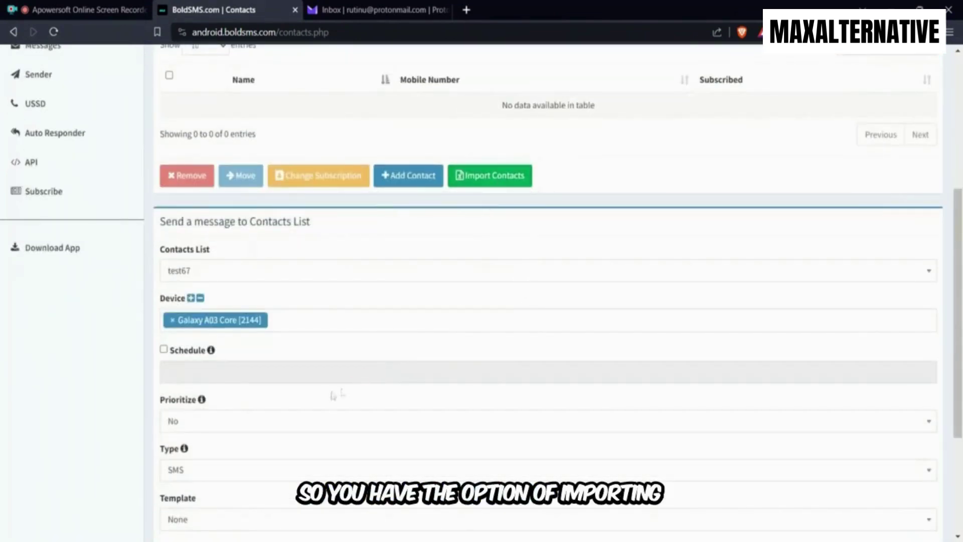
{"action": "scroll", "coordinate": [351, 381], "scroll_direction": "down", "scroll_amount": 3}
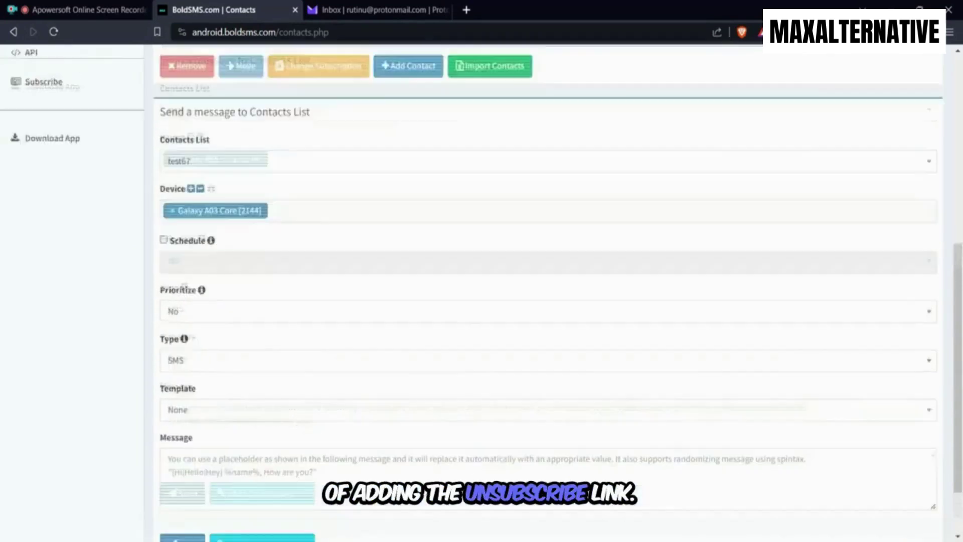
{"action": "scroll", "coordinate": [218, 271], "scroll_direction": "up", "scroll_amount": 2}
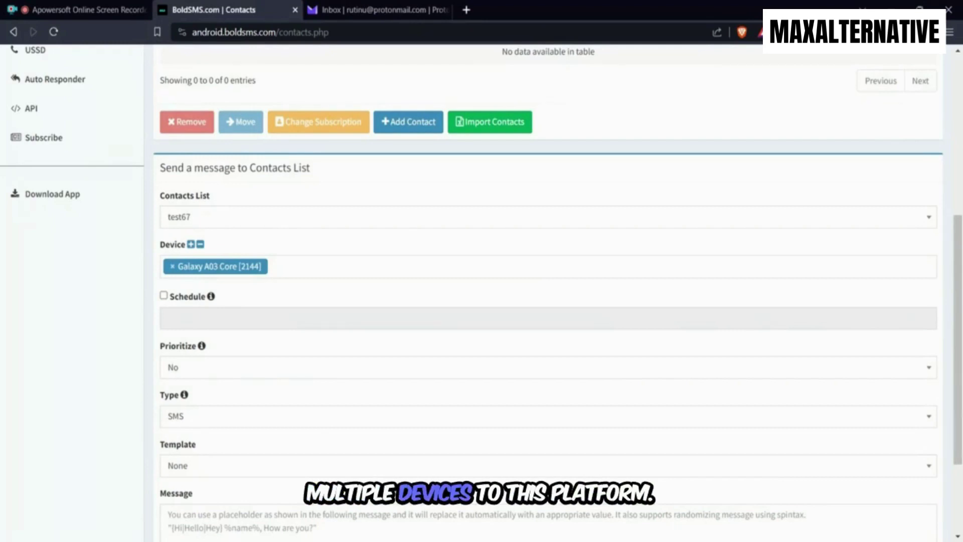
{"action": "scroll", "coordinate": [376, 247], "scroll_direction": "up", "scroll_amount": 1}
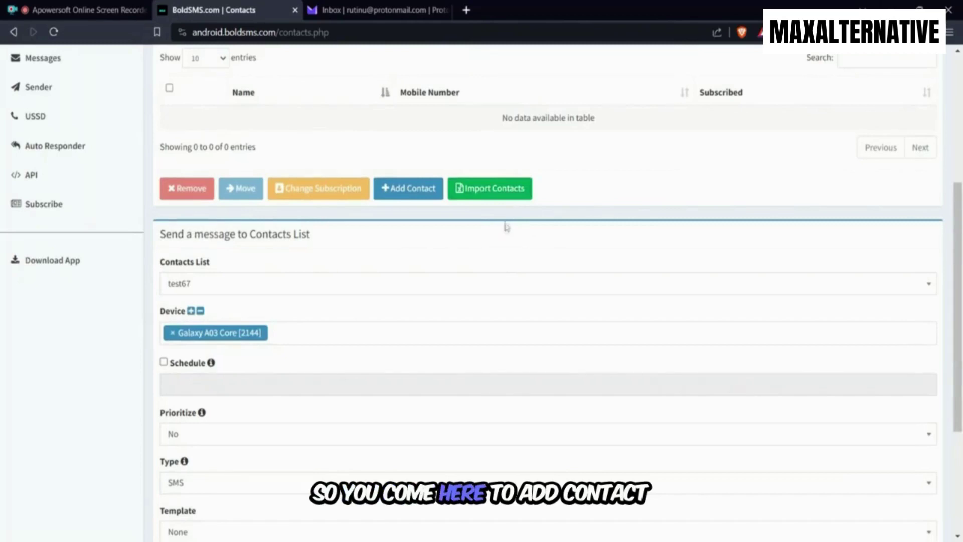
{"action": "scroll", "coordinate": [504, 231], "scroll_direction": "up", "scroll_amount": 1}
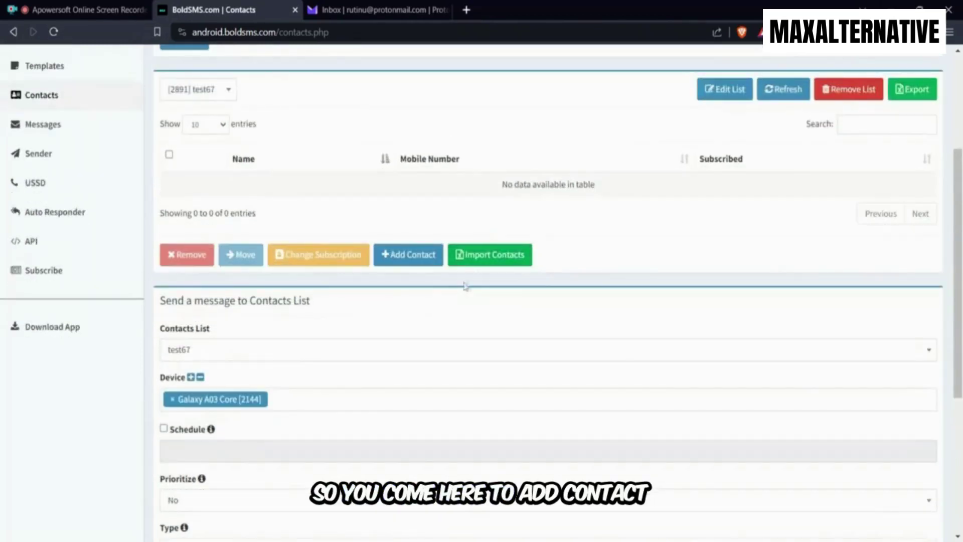
Import contacts Test, Test 1 and Test 2 from the filled example Excel file into test67
{"action": "left_click", "coordinate": [510, 266]}
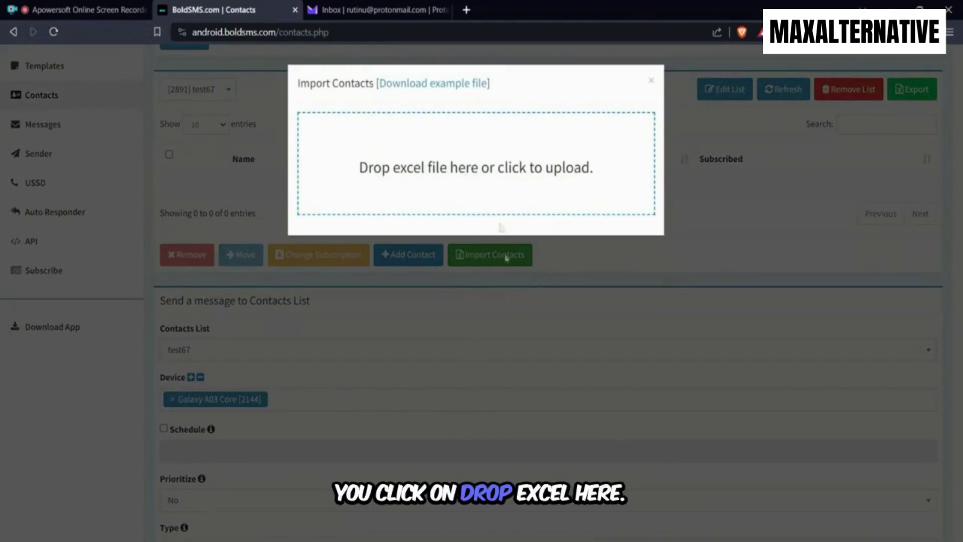
{"action": "left_click", "coordinate": [436, 84]}
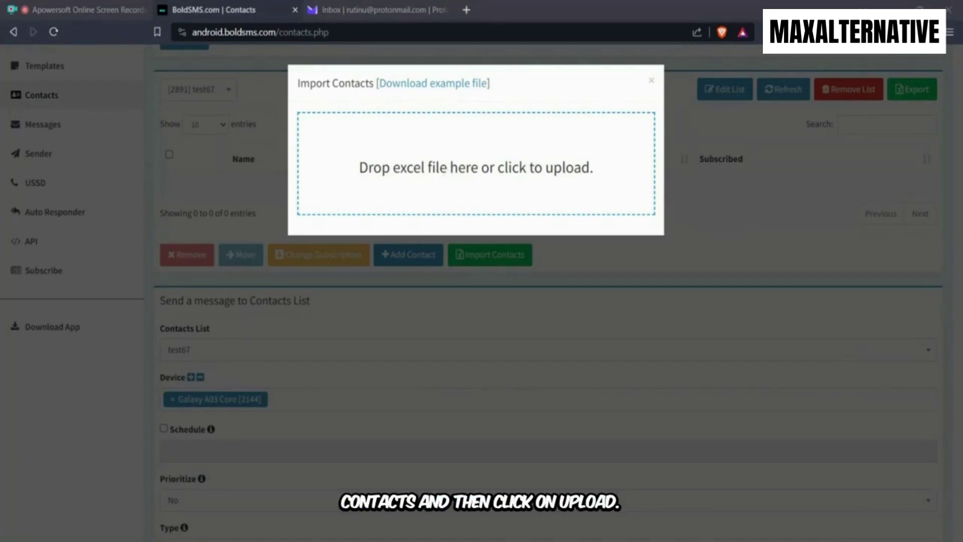
{"action": "key", "text": "Return"}
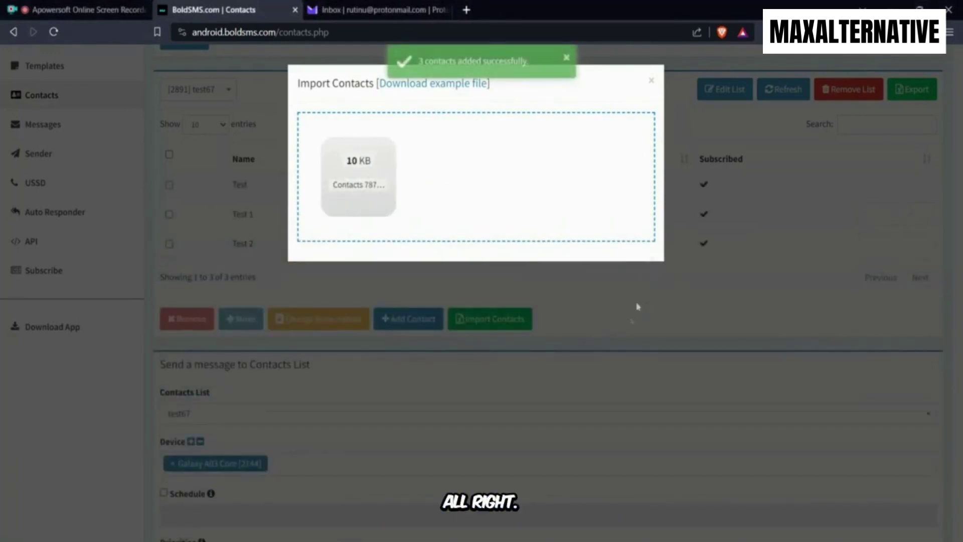
{"action": "left_click", "coordinate": [648, 83]}
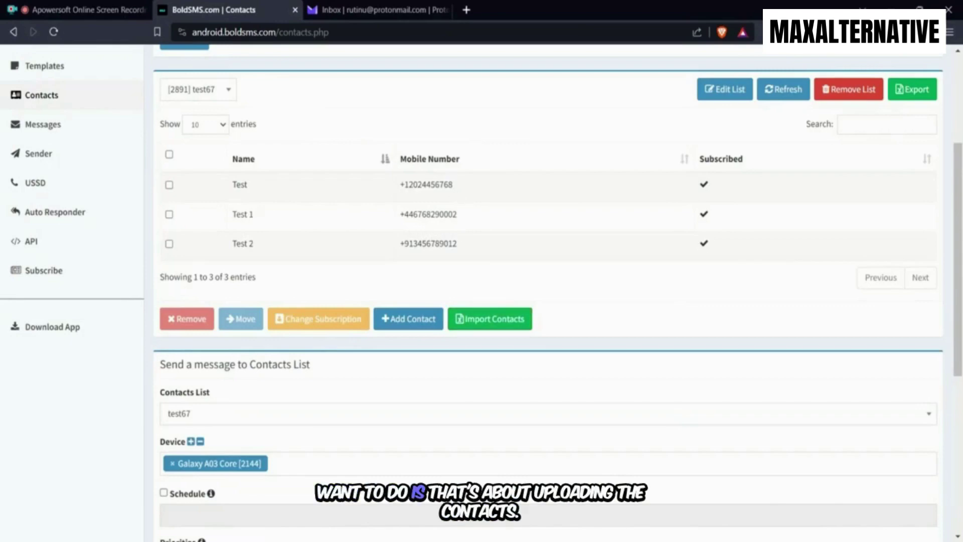
{"action": "left_click_drag", "start_coordinate": [453, 184], "coordinate": [400, 184]}
Browse the sent Messages history, then open the USSD request page for the Galaxy A03 Core
{"action": "scroll", "coordinate": [76, 161], "scroll_direction": "up", "scroll_amount": 3}
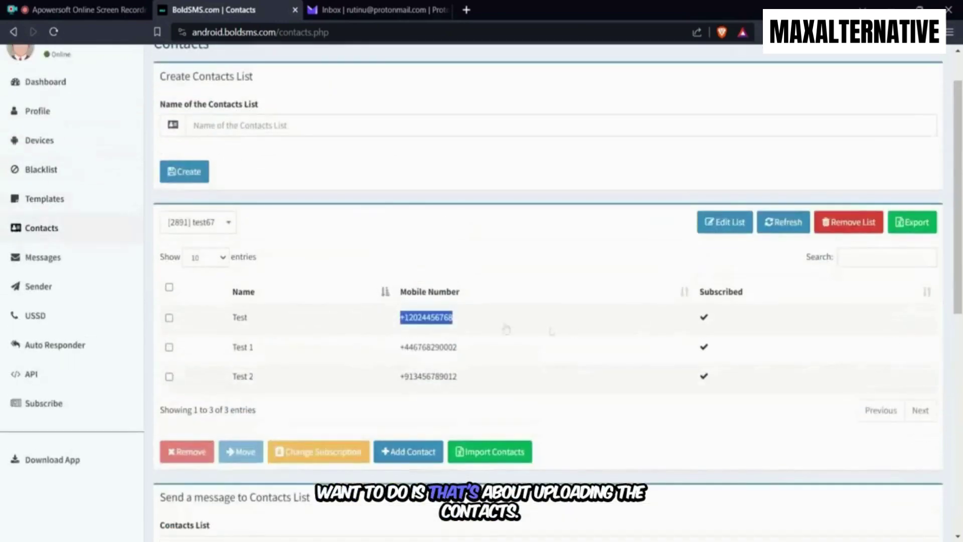
{"action": "scroll", "coordinate": [517, 319], "scroll_direction": "up", "scroll_amount": 1}
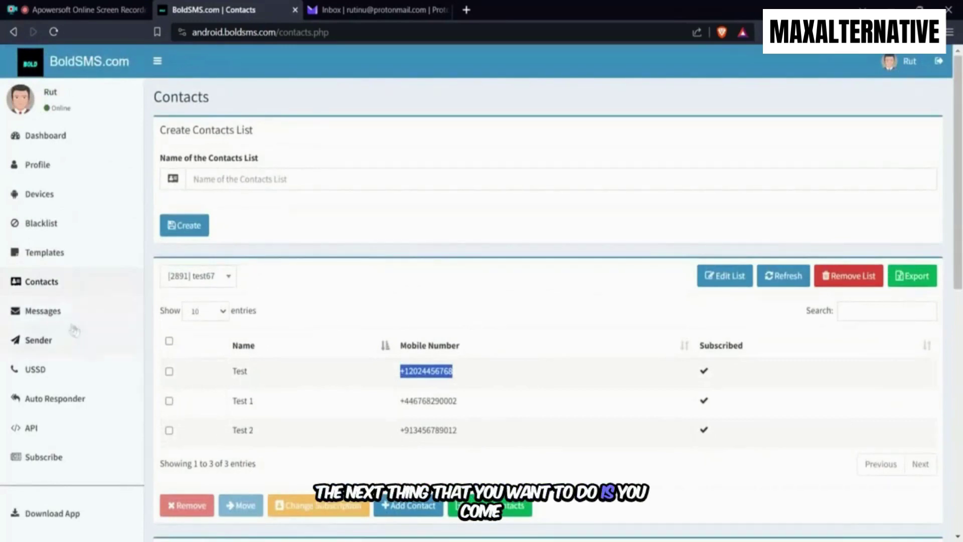
{"action": "scroll", "coordinate": [68, 296], "scroll_direction": "down", "scroll_amount": 1}
{"action": "left_click", "coordinate": [44, 244]}
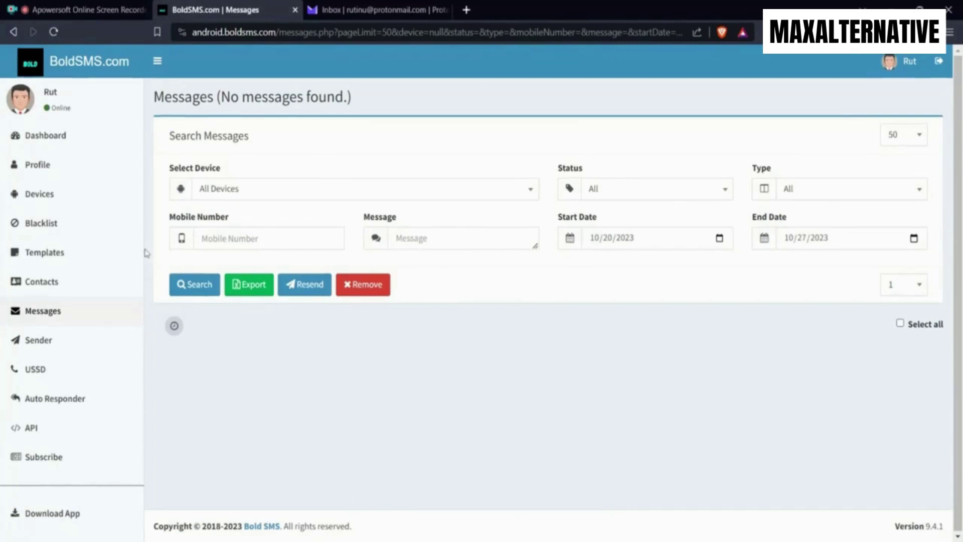
{"action": "left_click", "coordinate": [73, 379]}
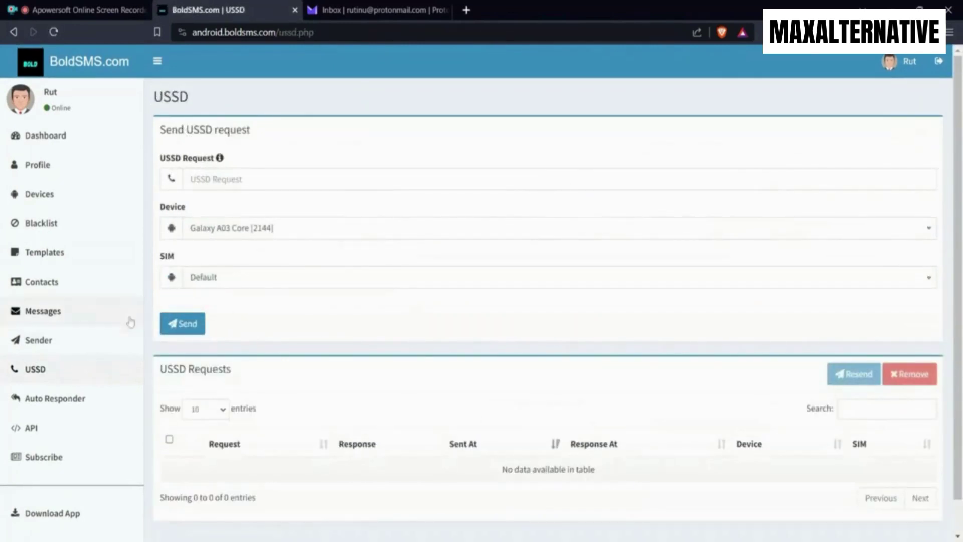
{"action": "left_click", "coordinate": [69, 346]}
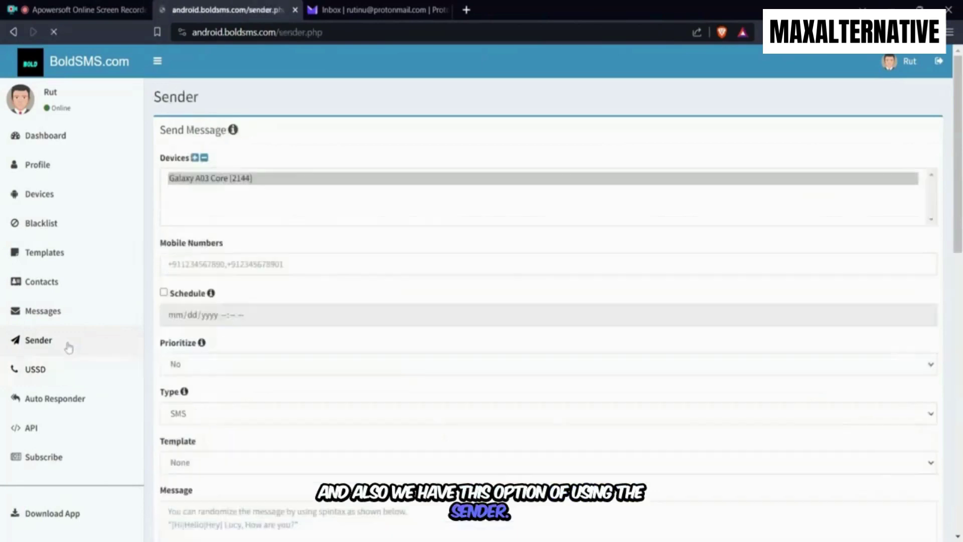
{"action": "scroll", "coordinate": [556, 230], "scroll_direction": "down", "scroll_amount": 2}
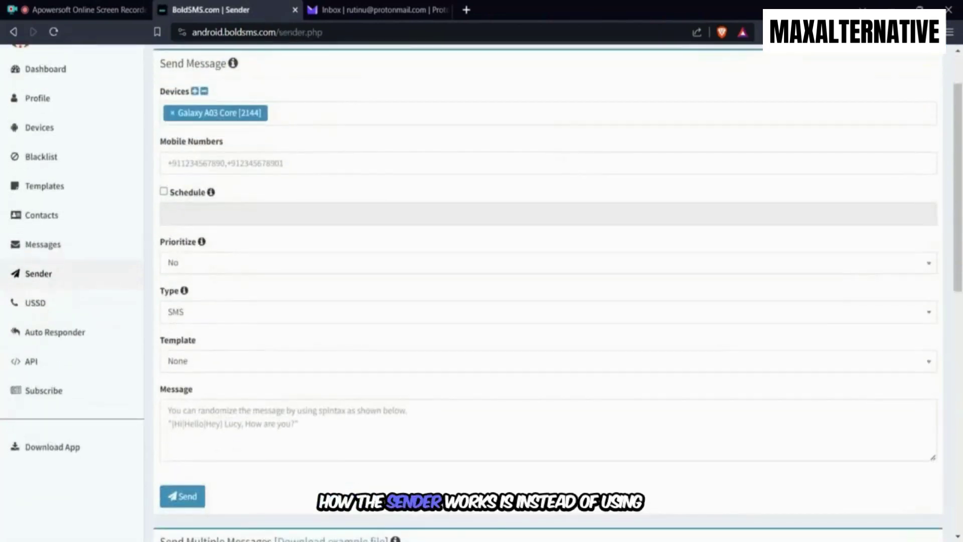
{"action": "scroll", "coordinate": [522, 319], "scroll_direction": "up", "scroll_amount": 2}
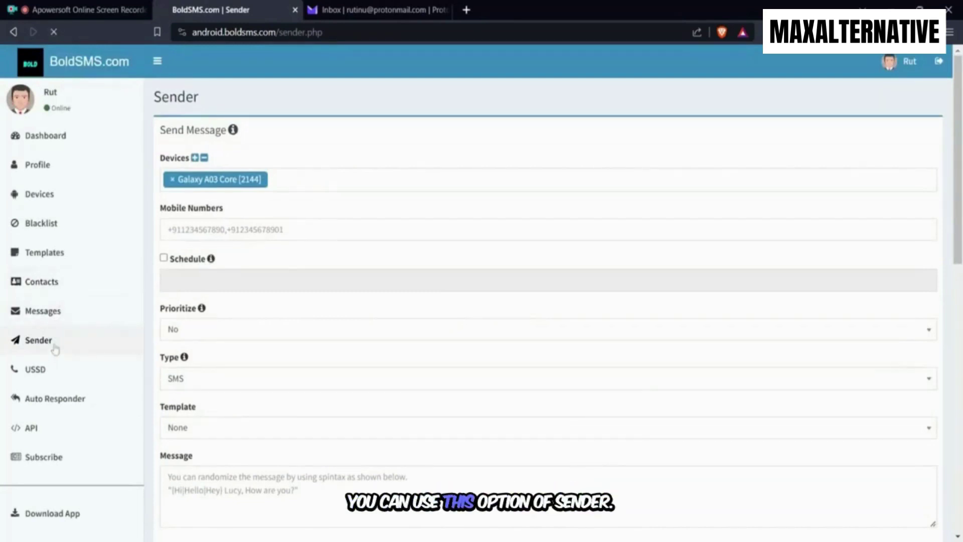
{"action": "scroll", "coordinate": [525, 339], "scroll_direction": "down", "scroll_amount": 5}
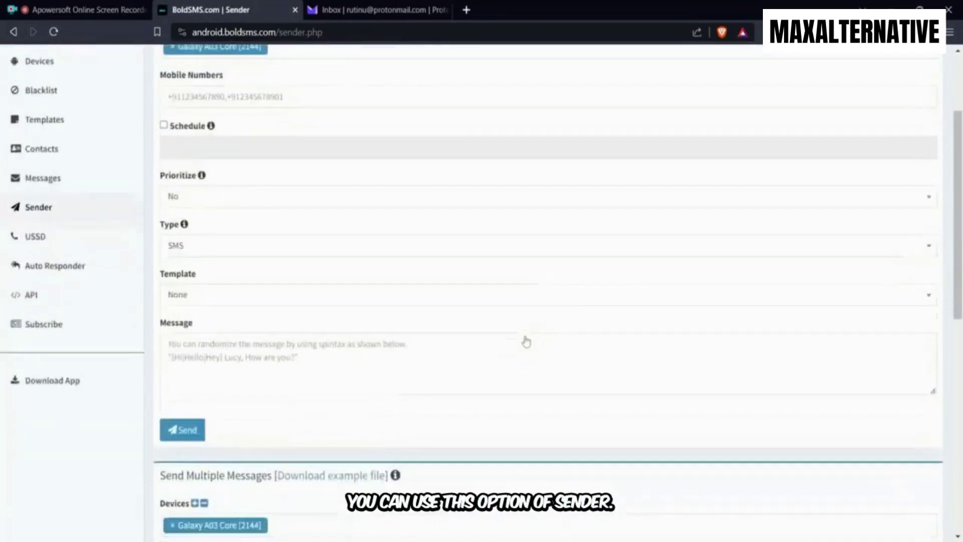
{"action": "scroll", "coordinate": [525, 338], "scroll_direction": "down", "scroll_amount": 1}
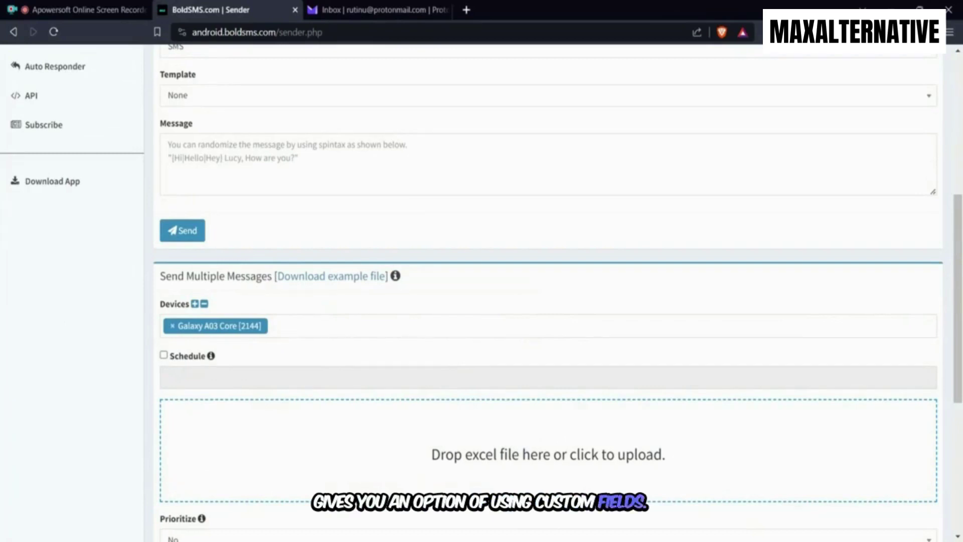
{"action": "scroll", "coordinate": [525, 339], "scroll_direction": "up", "scroll_amount": 1}
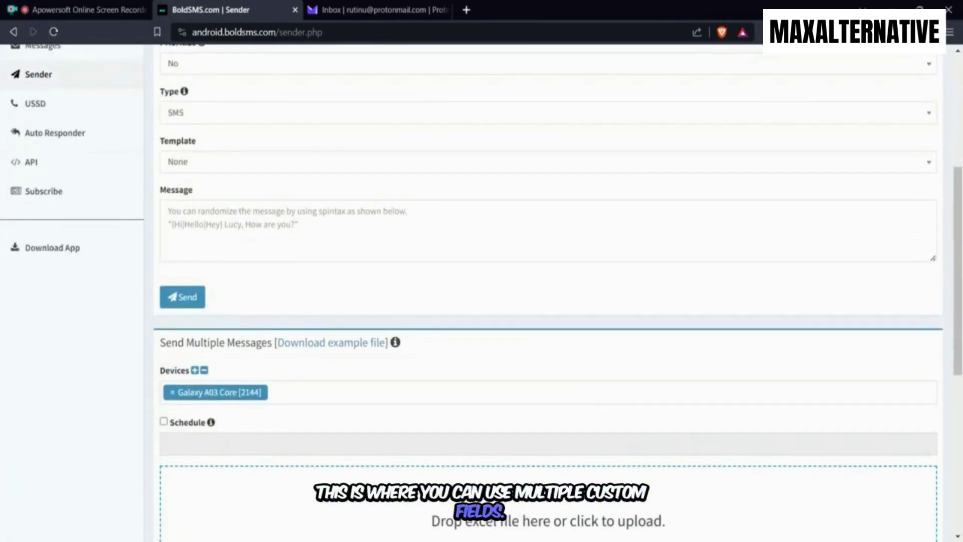
{"action": "scroll", "coordinate": [526, 337], "scroll_direction": "up", "scroll_amount": 1}
{"action": "scroll", "coordinate": [526, 338], "scroll_direction": "up", "scroll_amount": 3}
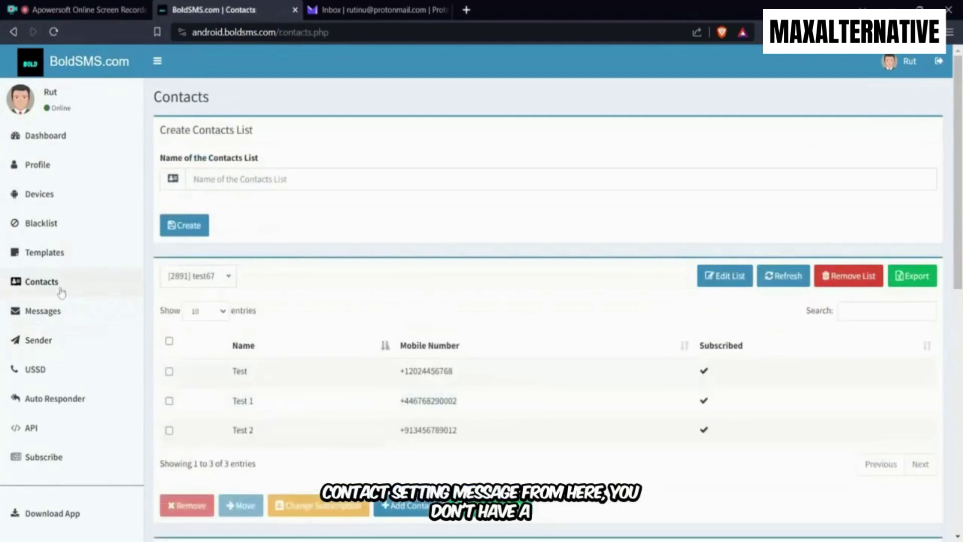
{"action": "scroll", "coordinate": [61, 292], "scroll_direction": "down", "scroll_amount": 5}
{"action": "scroll", "coordinate": [548, 296], "scroll_direction": "down", "scroll_amount": 3}
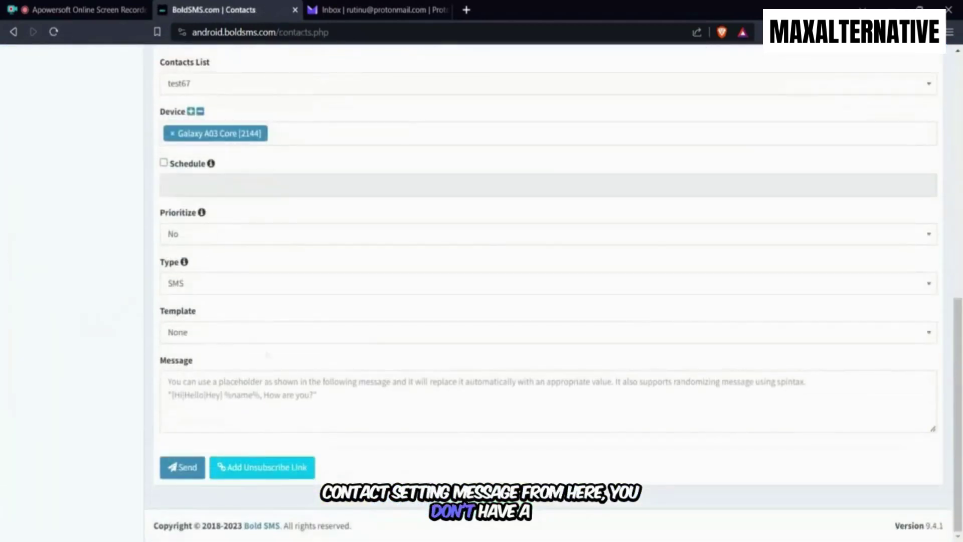
{"action": "scroll", "coordinate": [351, 291], "scroll_direction": "up", "scroll_amount": 7}
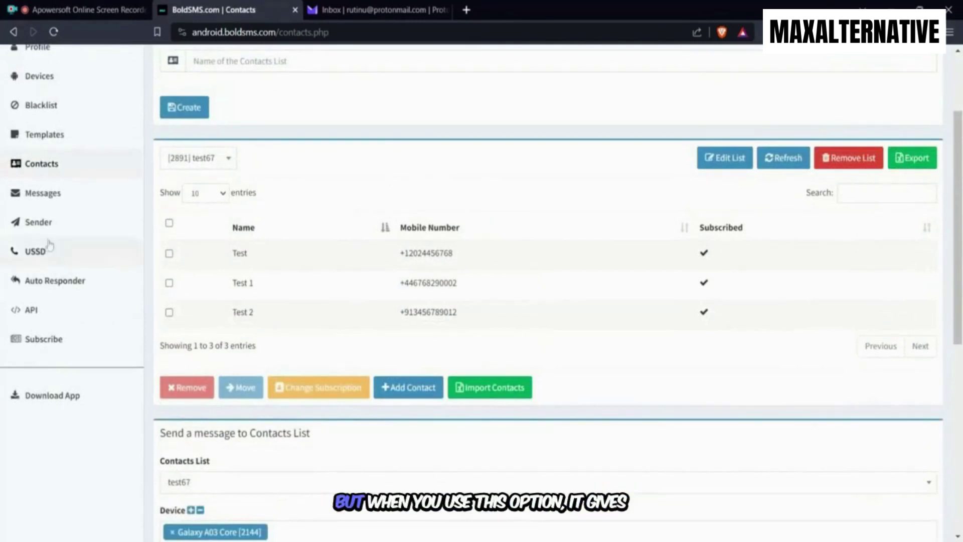
{"action": "left_click", "coordinate": [50, 232]}
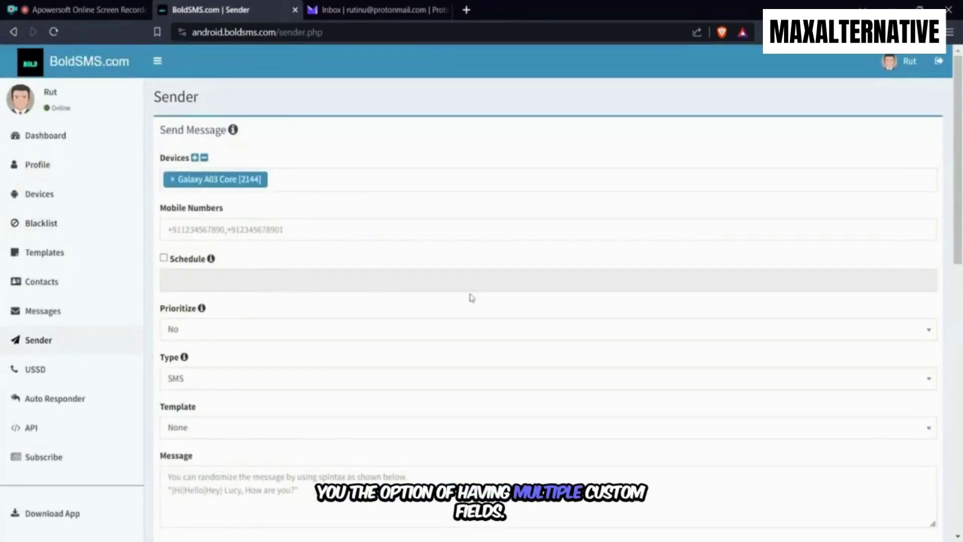
{"action": "scroll", "coordinate": [452, 299], "scroll_direction": "down", "scroll_amount": 5}
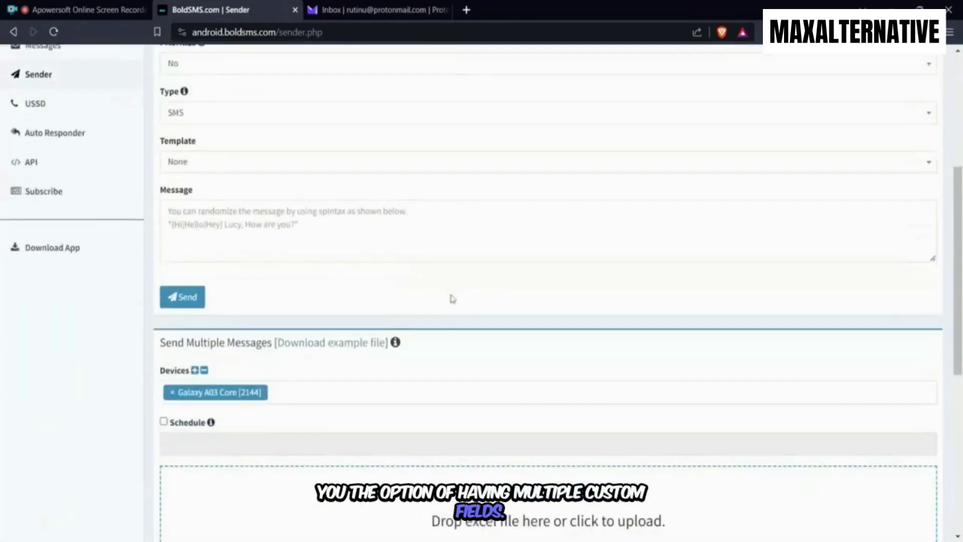
{"action": "scroll", "coordinate": [452, 298], "scroll_direction": "down", "scroll_amount": 3}
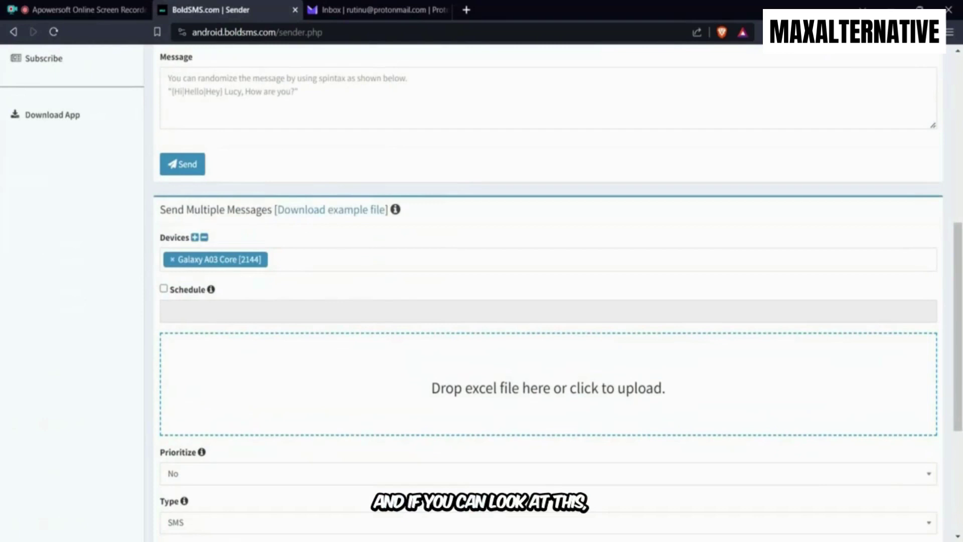
{"action": "scroll", "coordinate": [329, 209], "scroll_direction": "down", "scroll_amount": 1}
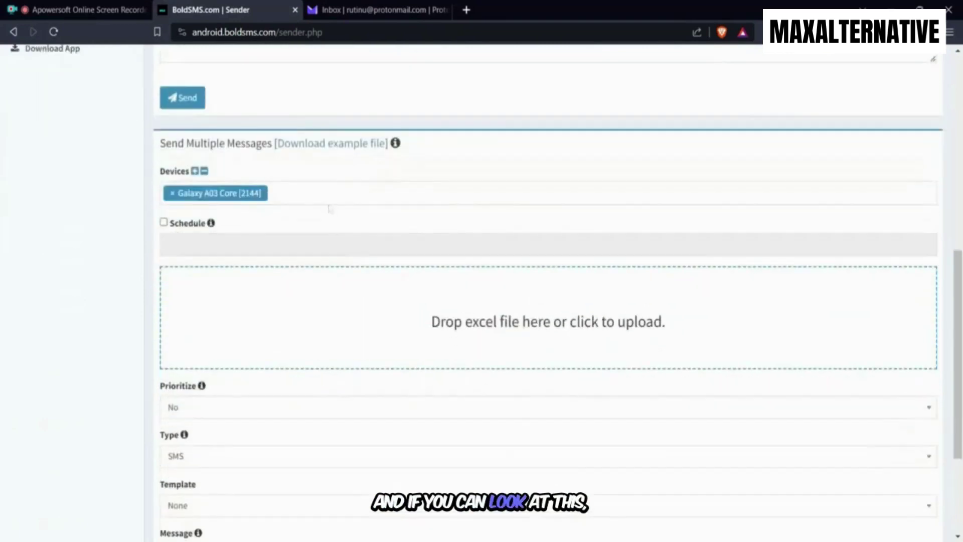
Download the bulk-send example file, then check the Devices list showing the Galaxy A03 Core
{"action": "left_click", "coordinate": [324, 146]}
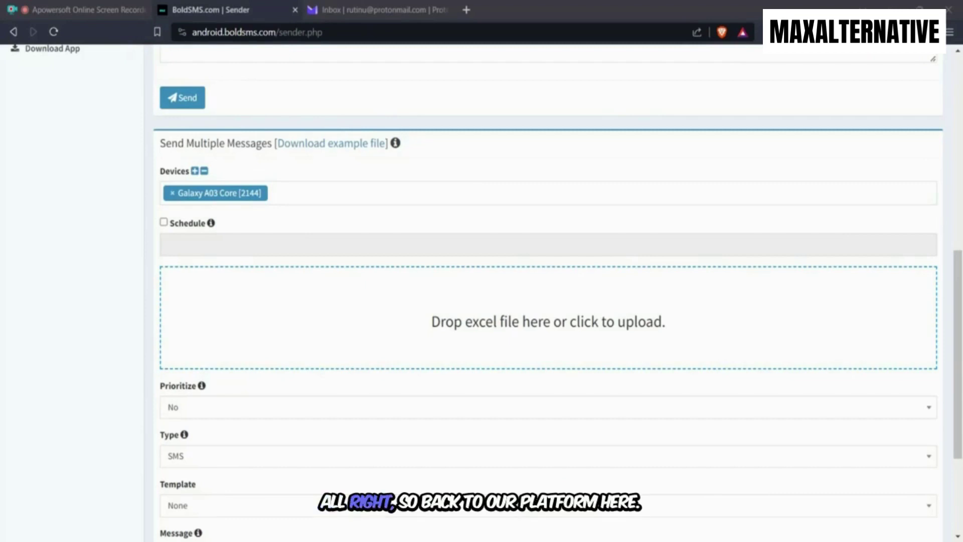
{"action": "key", "text": "alt+Tab"}
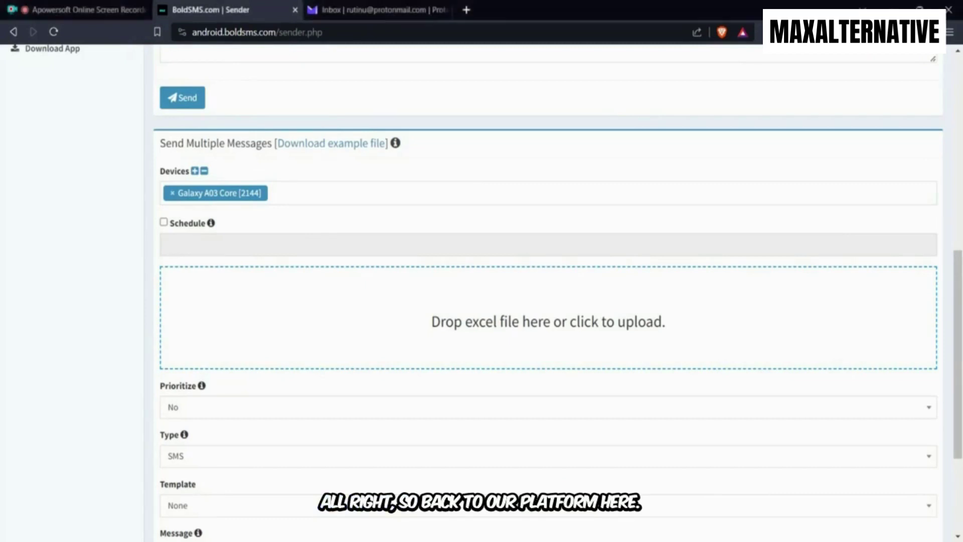
{"action": "left_click", "coordinate": [354, 206]}
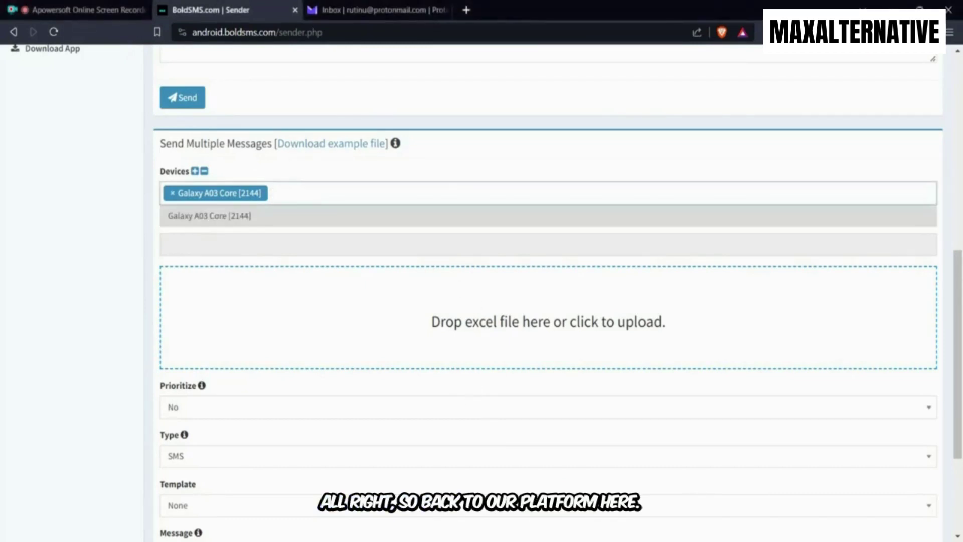
{"action": "left_click", "coordinate": [441, 184]}
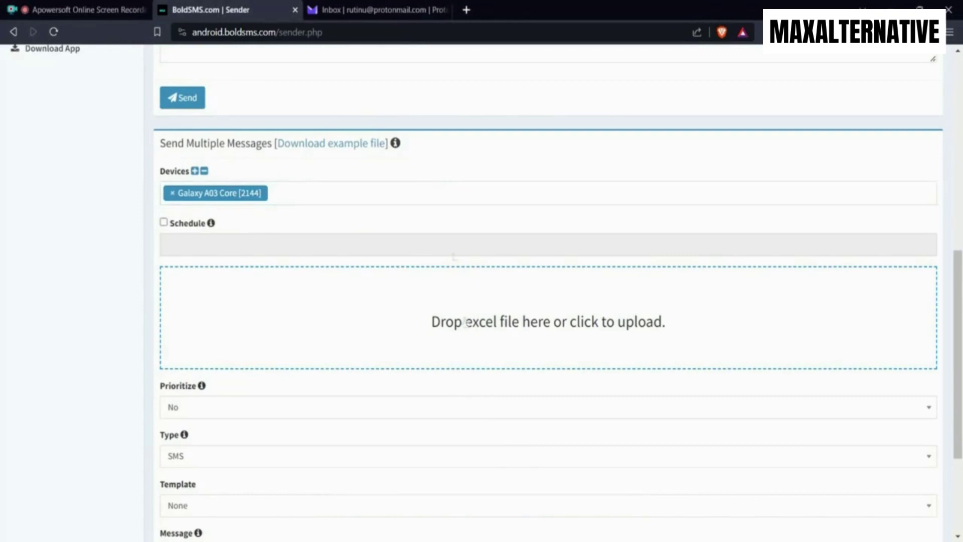
{"action": "scroll", "coordinate": [544, 313], "scroll_direction": "down", "scroll_amount": 1}
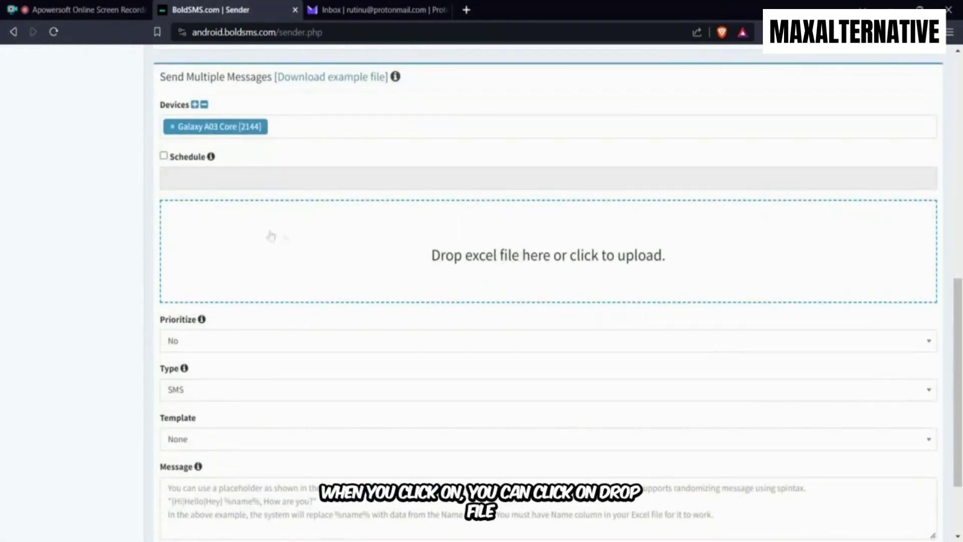
Attach the 9.1 KB example Excel file 'Example (2)' to the bulk-send form
{"action": "scroll", "coordinate": [233, 161], "scroll_direction": "up", "scroll_amount": 2}
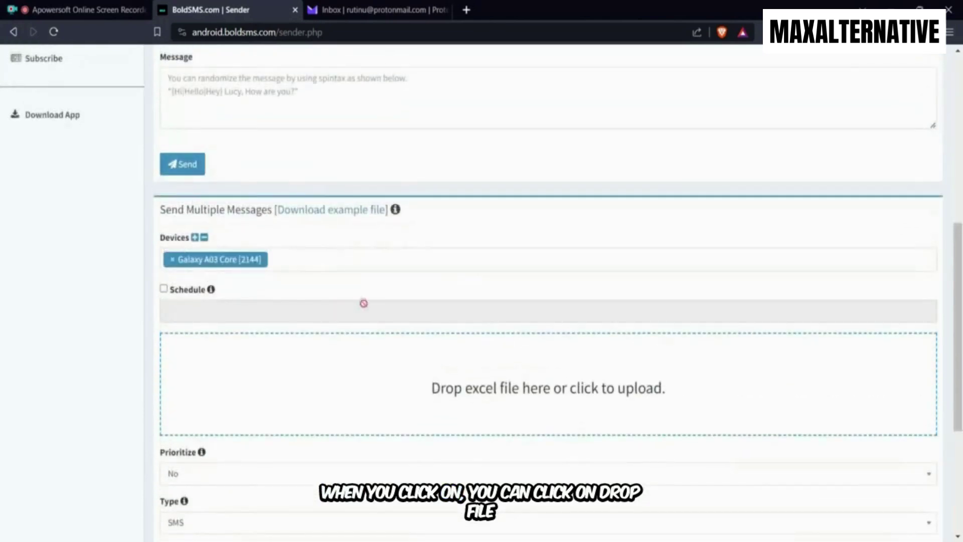
{"action": "scroll", "coordinate": [363, 302], "scroll_direction": "down", "scroll_amount": 2}
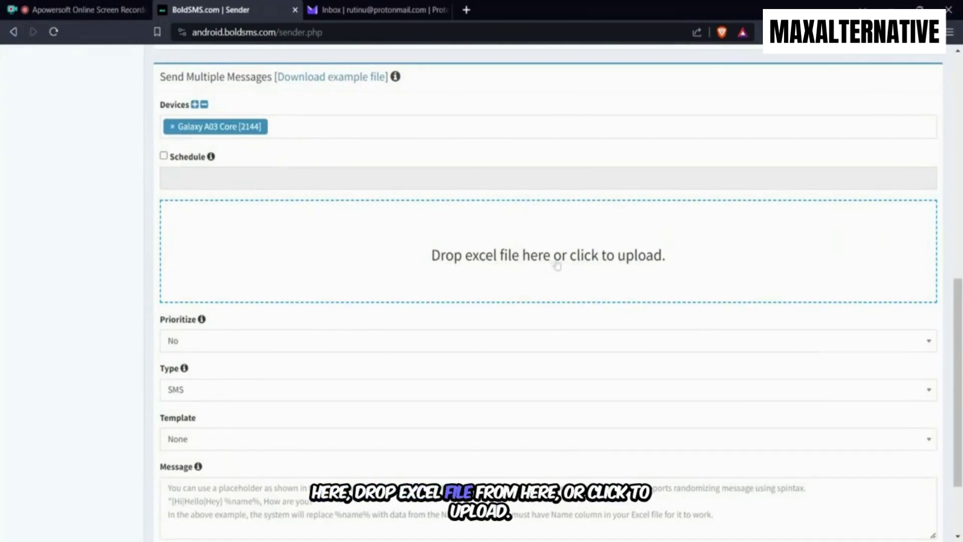
{"action": "scroll", "coordinate": [458, 249], "scroll_direction": "up", "scroll_amount": 1}
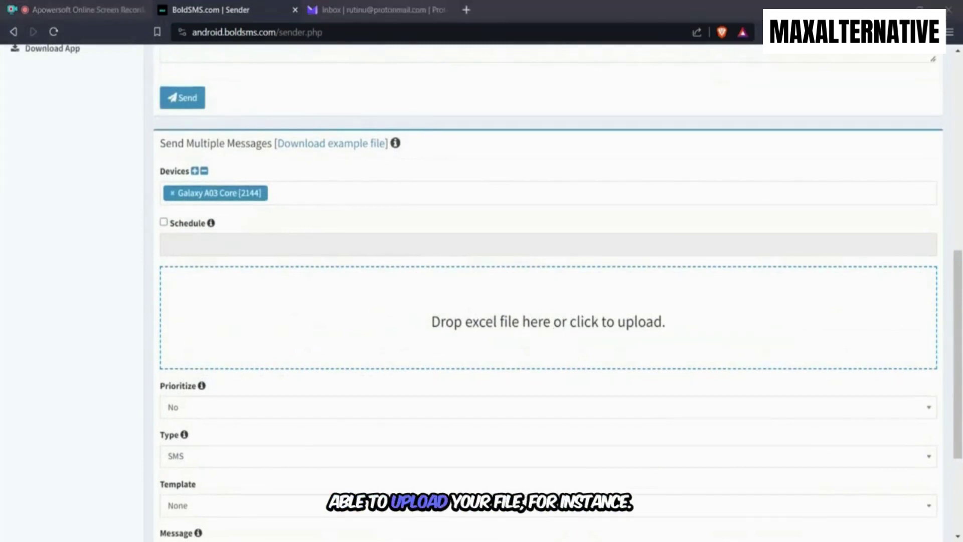
{"action": "key", "text": "Return"}
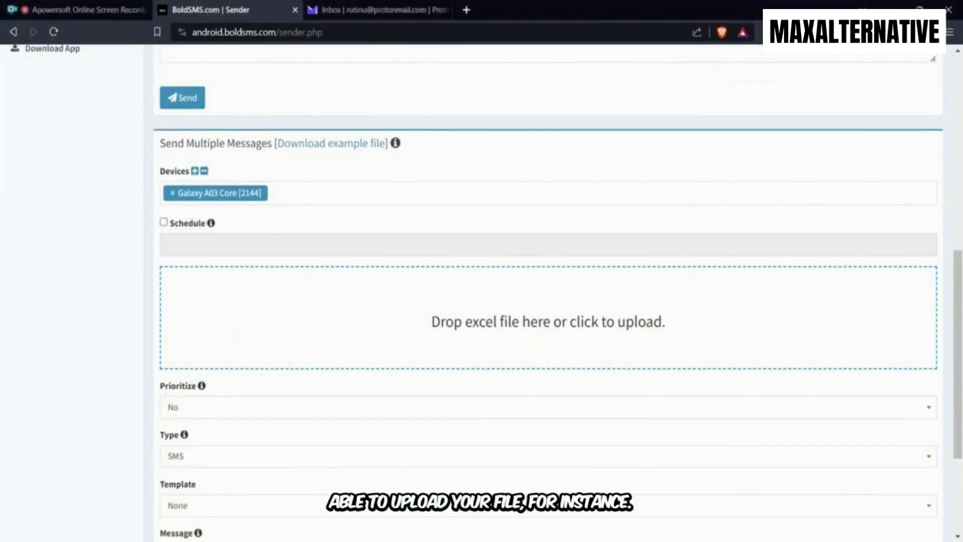
{"action": "scroll", "coordinate": [468, 322], "scroll_direction": "down", "scroll_amount": 4}
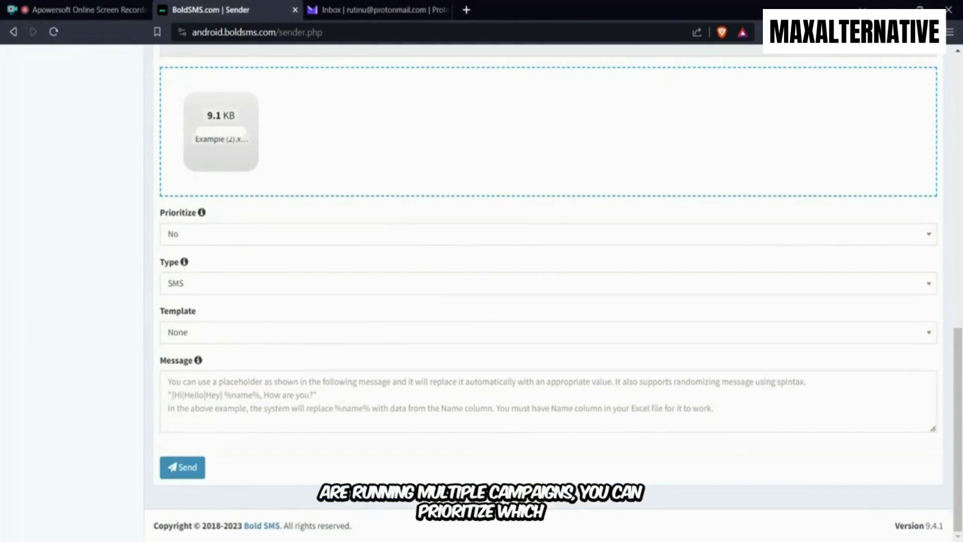
{"action": "left_click", "coordinate": [399, 234]}
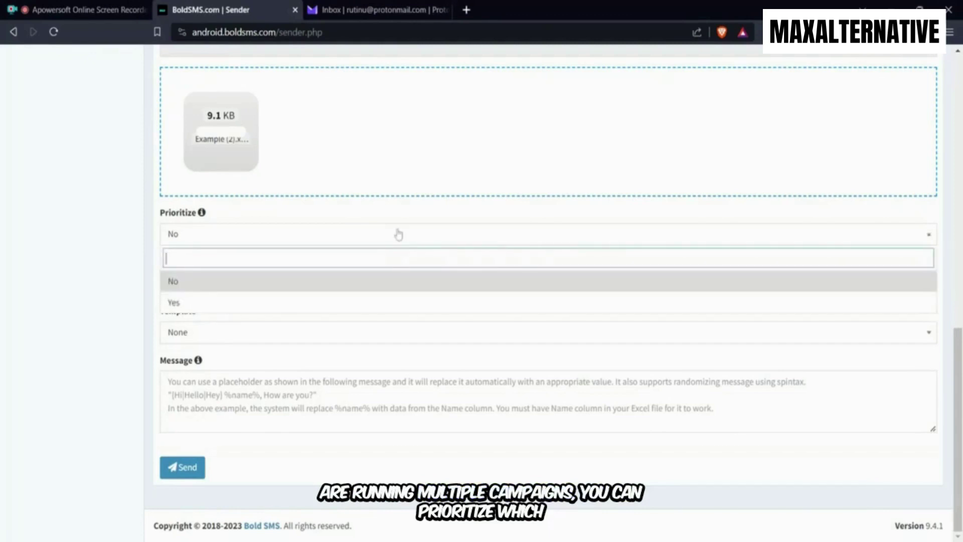
{"action": "left_click", "coordinate": [399, 234]}
{"action": "scroll", "coordinate": [426, 245], "scroll_direction": "up", "scroll_amount": 4}
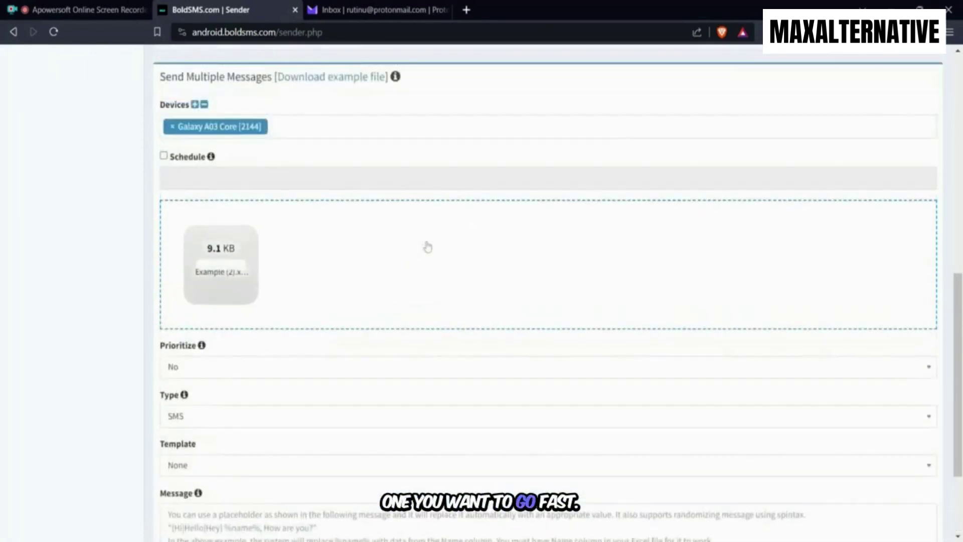
{"action": "left_click", "coordinate": [371, 258]}
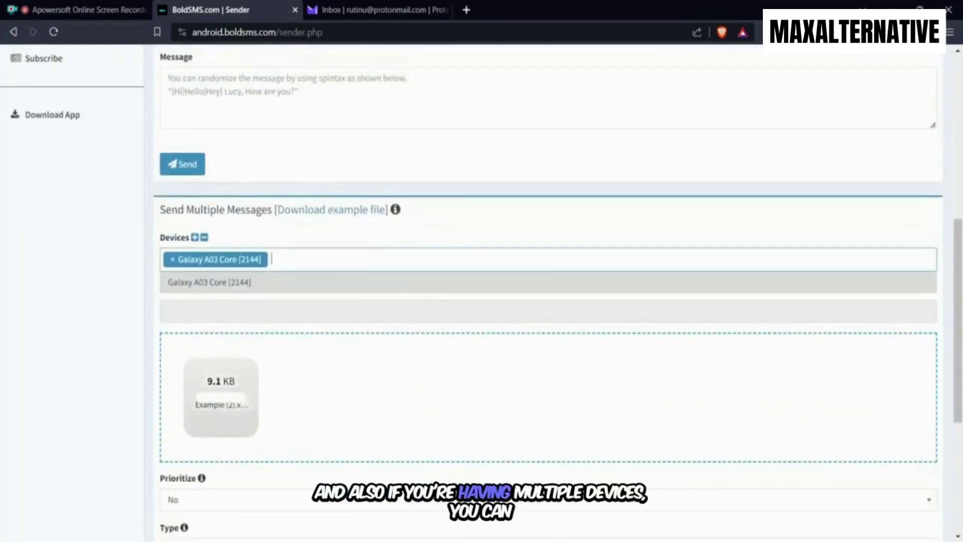
{"action": "key", "text": "Escape"}
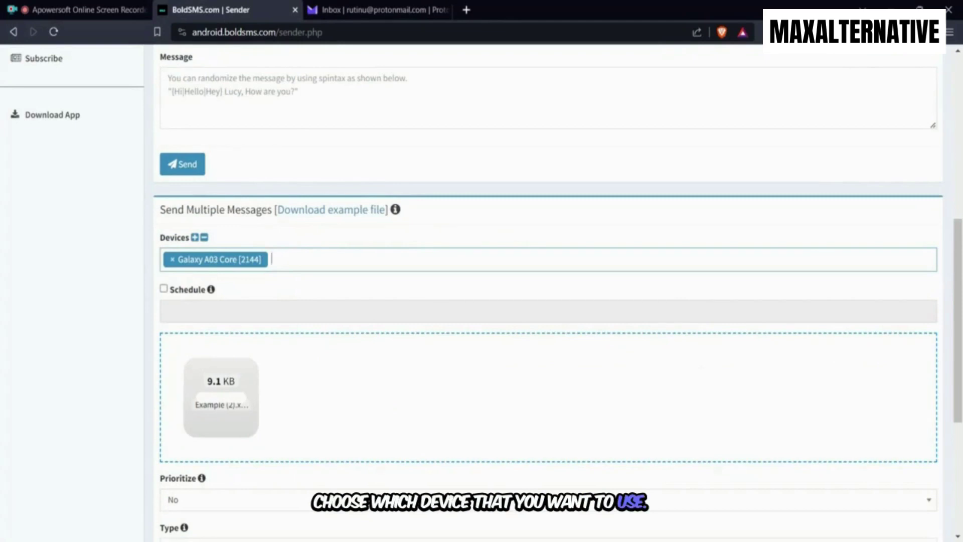
{"action": "key", "text": "Down"}
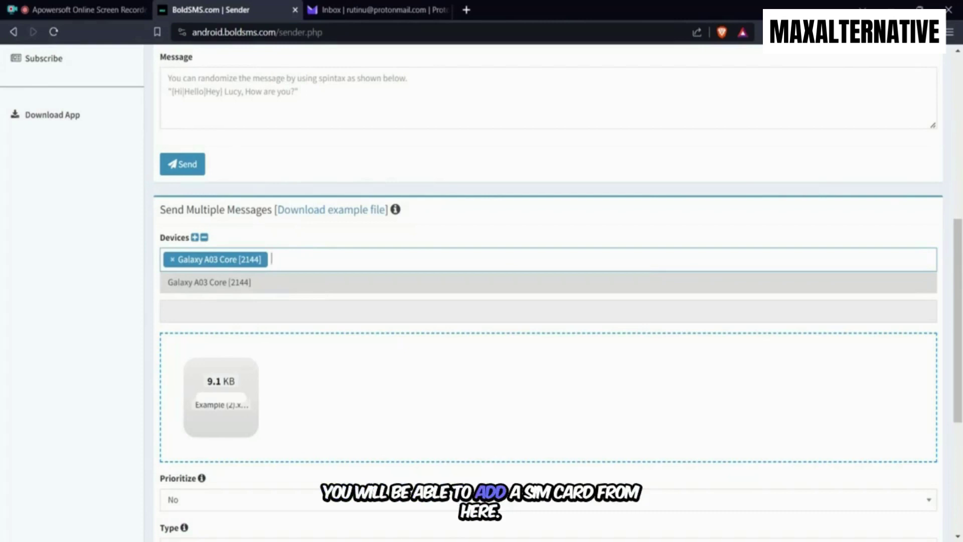
{"action": "key", "text": "Escape"}
{"action": "scroll", "coordinate": [391, 271], "scroll_direction": "down", "scroll_amount": 5}
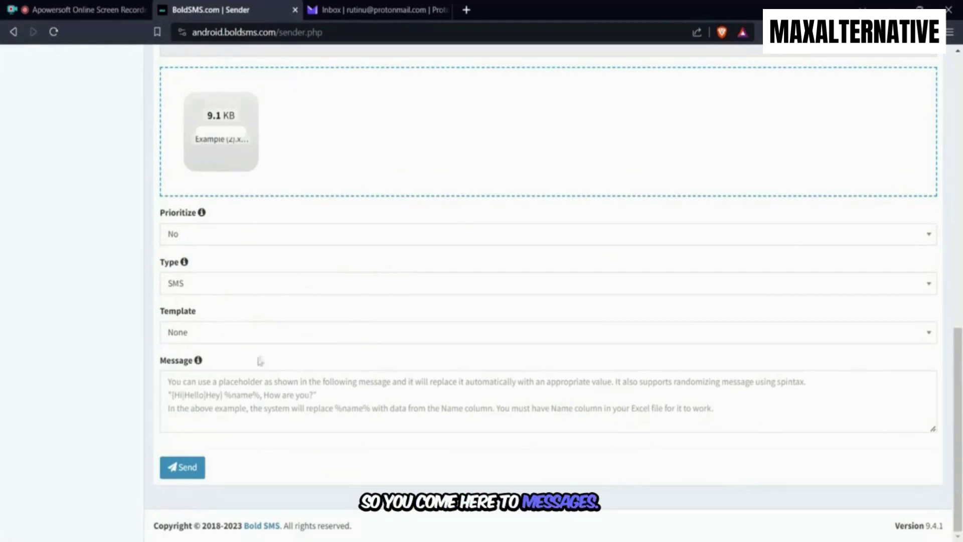
Choose the Testing template so its spintax text fills the message box (length 85)
{"action": "left_click", "coordinate": [294, 335]}
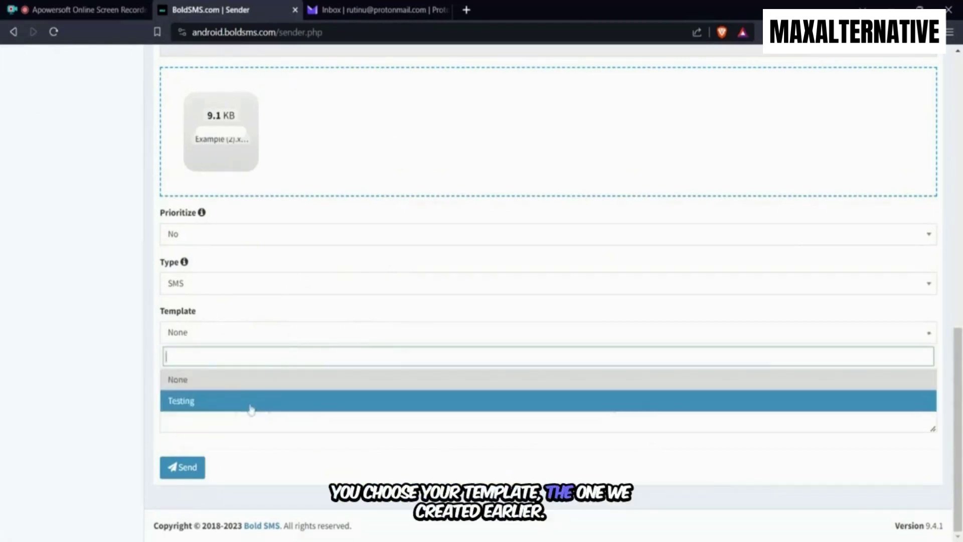
{"action": "left_click", "coordinate": [250, 404]}
{"action": "scroll", "coordinate": [350, 351], "scroll_direction": "down", "scroll_amount": 2}
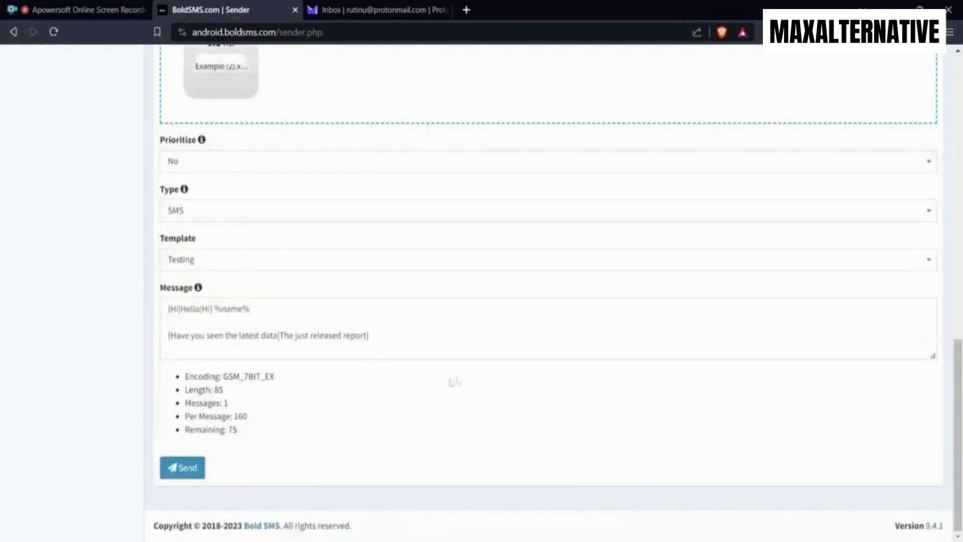
{"action": "left_click", "coordinate": [235, 262]}
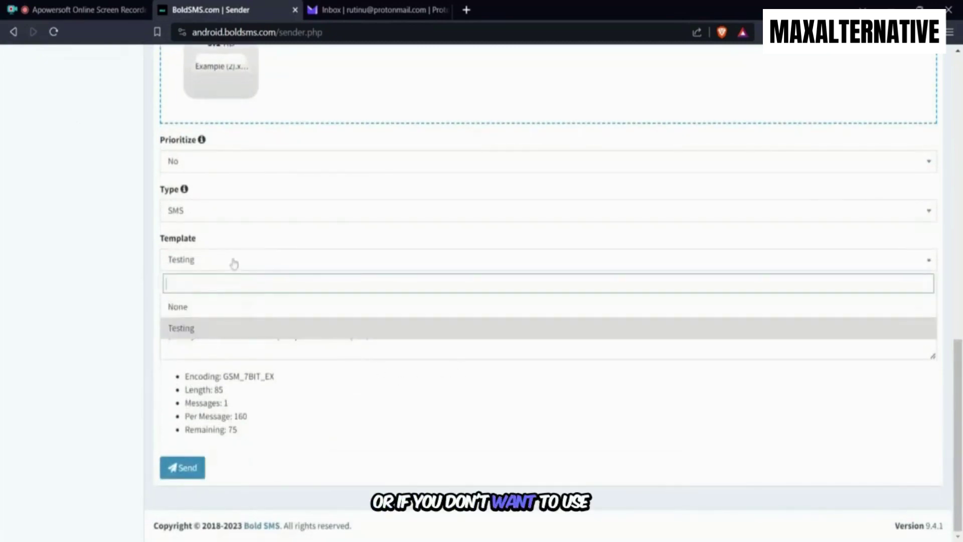
{"action": "left_click", "coordinate": [224, 312]}
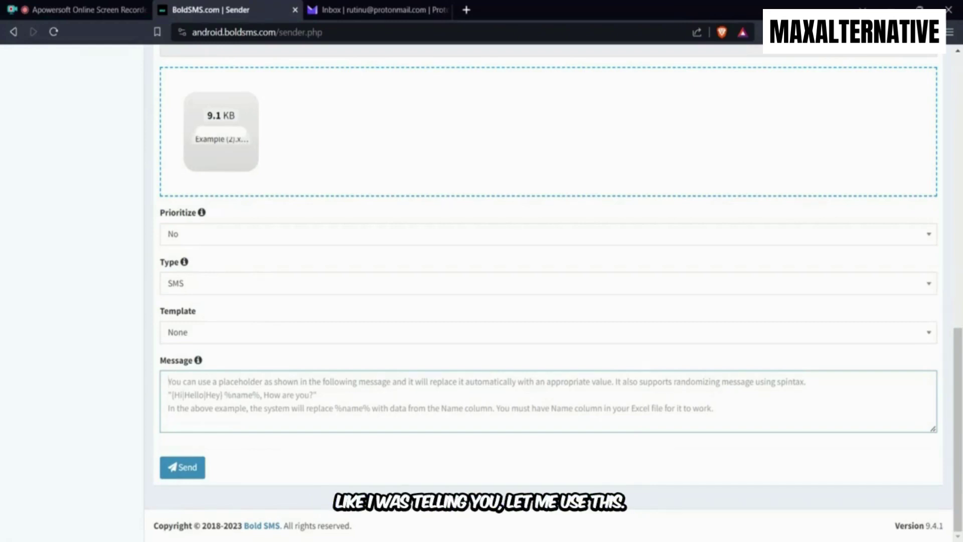
{"action": "left_click", "coordinate": [348, 337]}
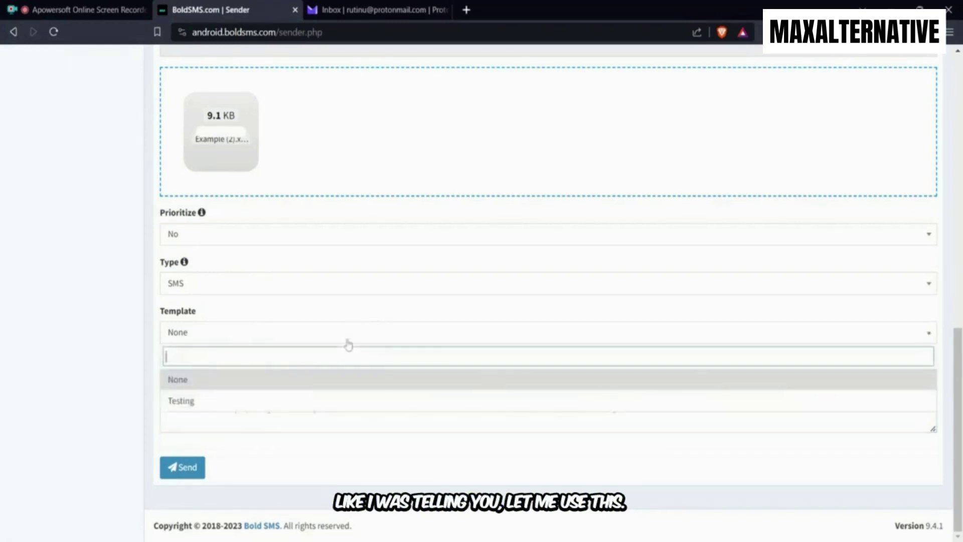
{"action": "left_click", "coordinate": [287, 396]}
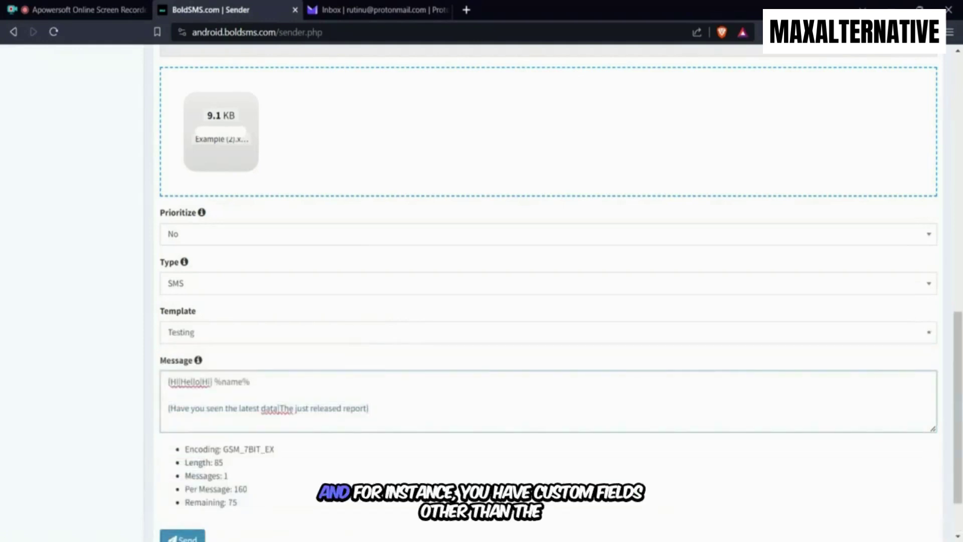
Add a new last line '%company% , of %address%' to the bulk message, reaching length 111
{"action": "key", "text": "Return"}
{"action": "key", "text": "Return"}
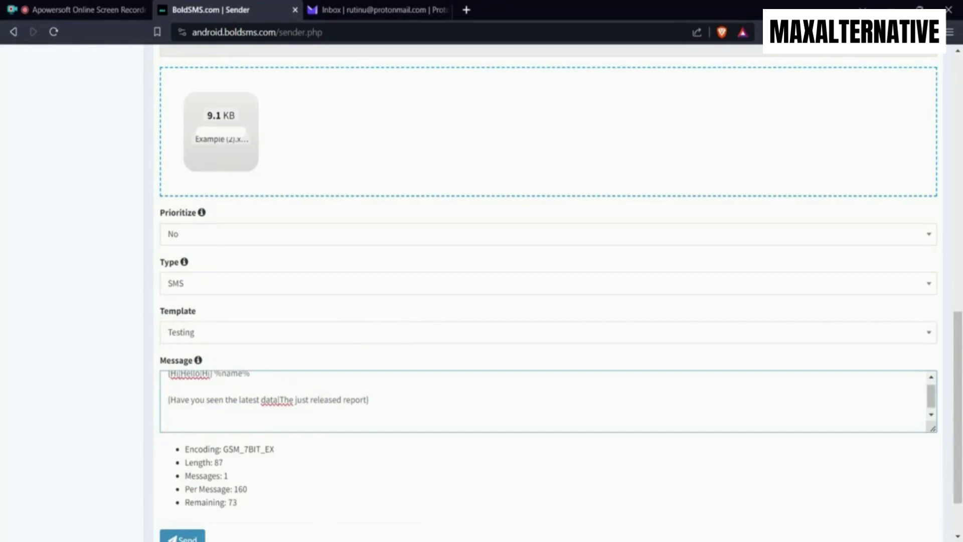
{"action": "type", "text": "%"}
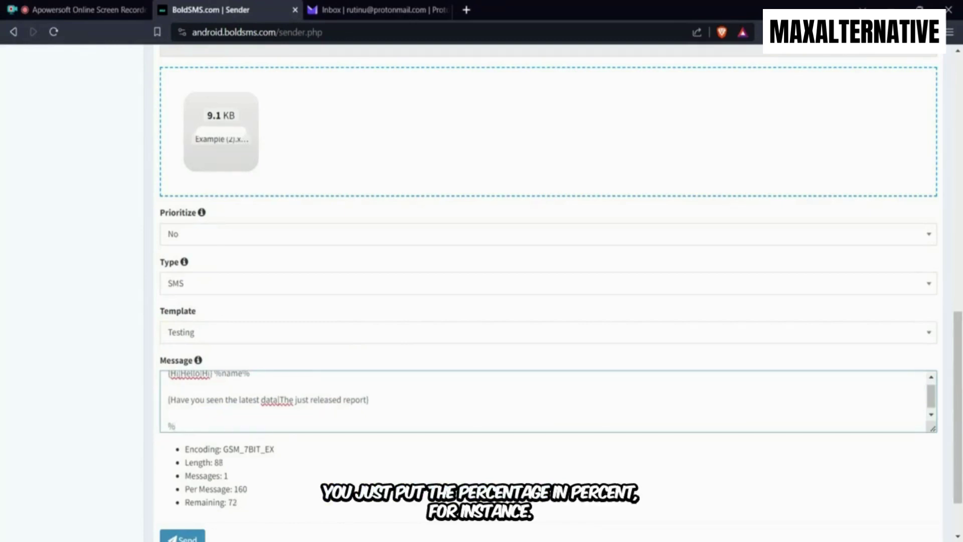
{"action": "type", "text": "c"}
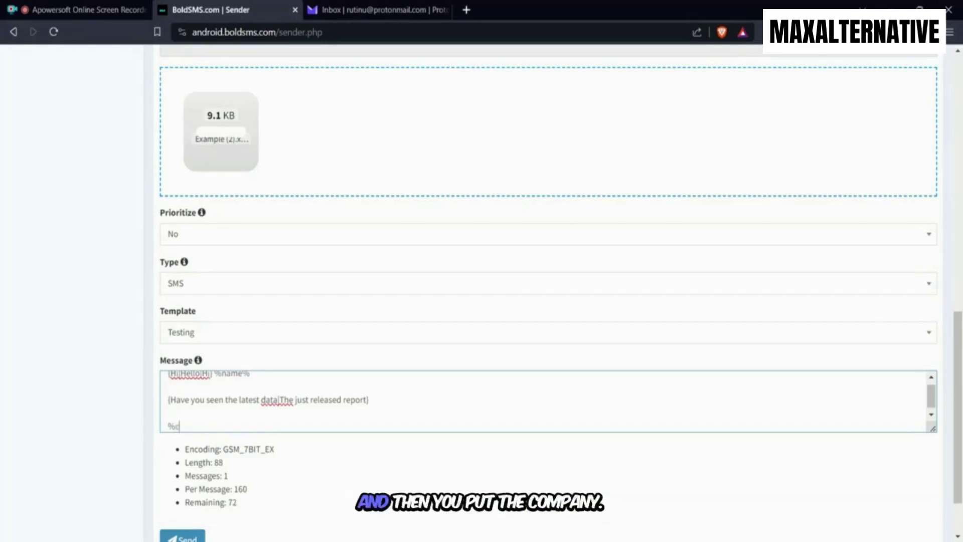
{"action": "type", "text": "ompany%"}
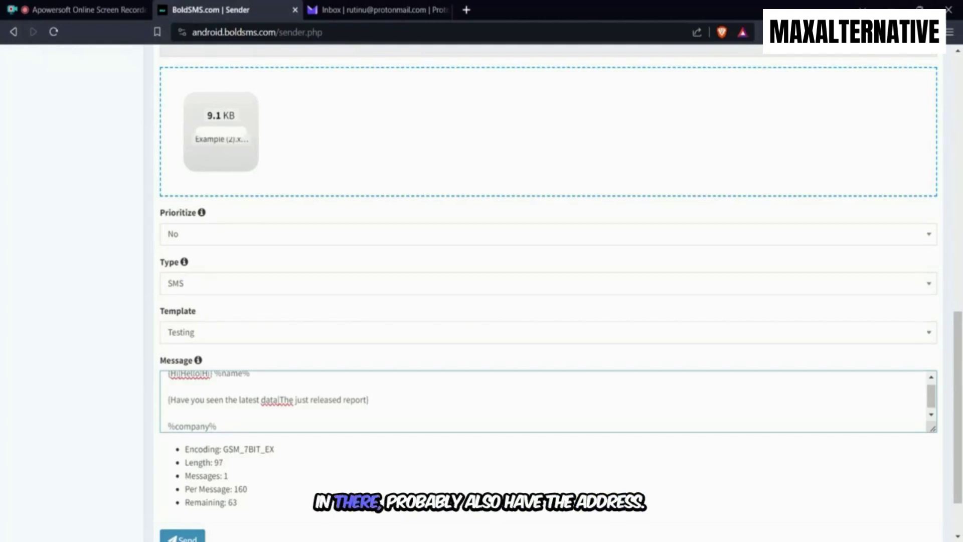
{"action": "type", "text": ", of %address"}
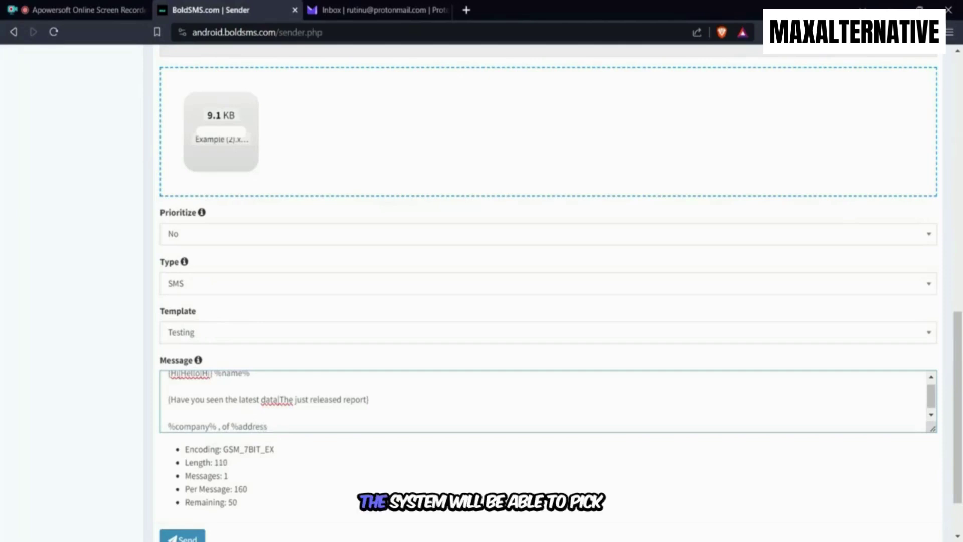
{"action": "type", "text": "%"}
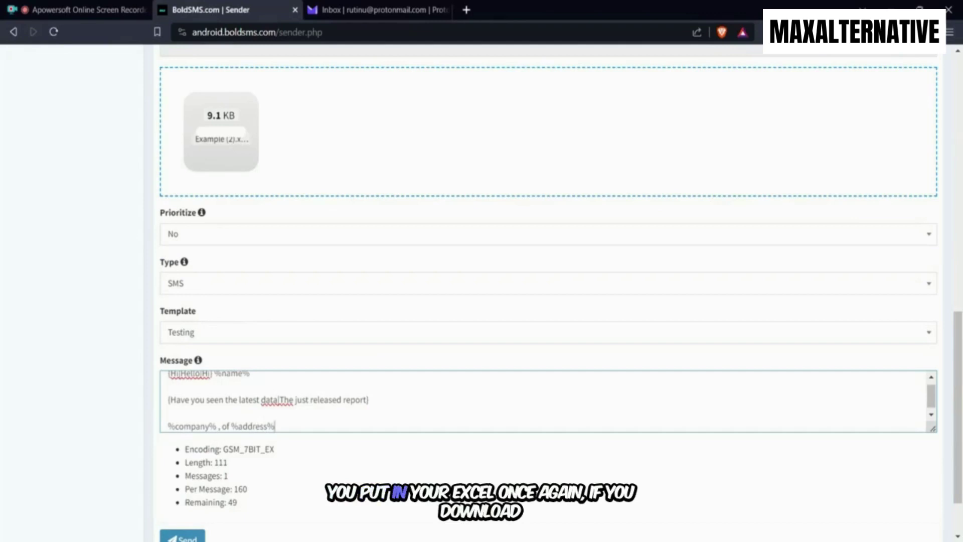
{"action": "scroll", "coordinate": [273, 335], "scroll_direction": "up", "scroll_amount": 4}
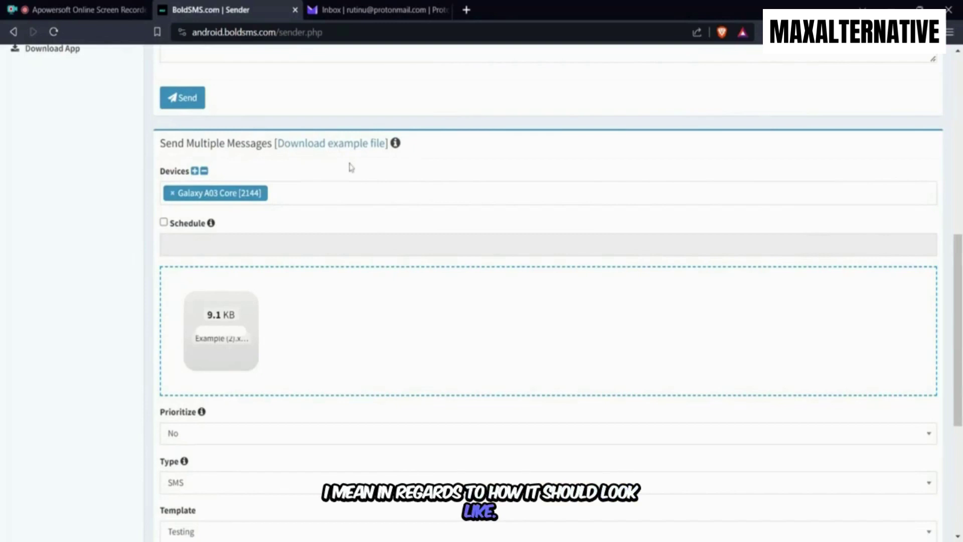
{"action": "scroll", "coordinate": [303, 229], "scroll_direction": "down", "scroll_amount": 5}
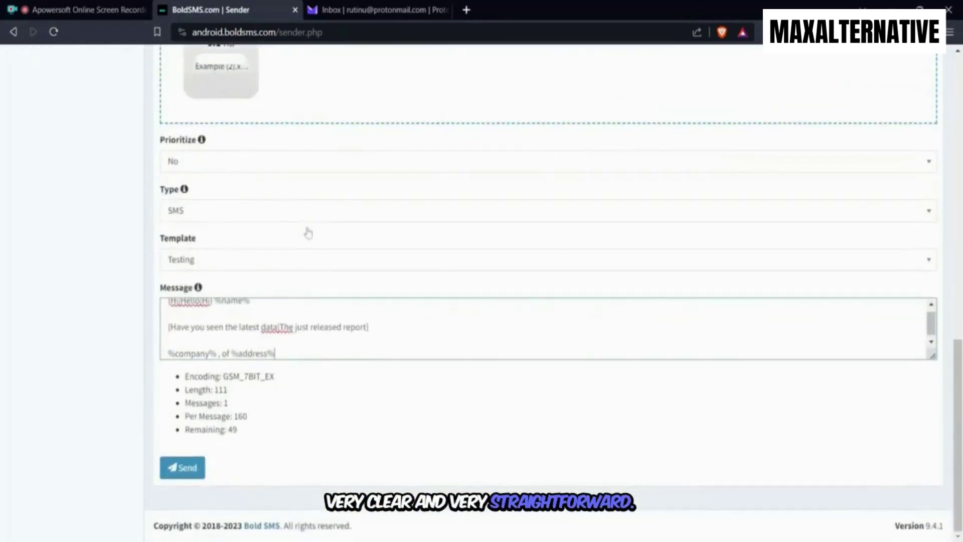
Send the bulk message to the uploaded contacts, then start a new auto-responder entry
{"action": "left_click", "coordinate": [194, 474]}
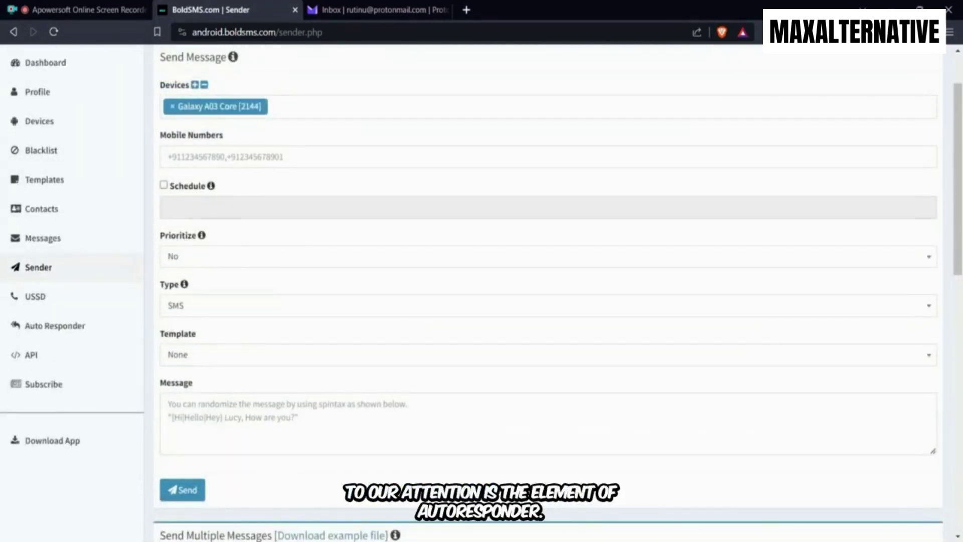
{"action": "left_click", "coordinate": [76, 327]}
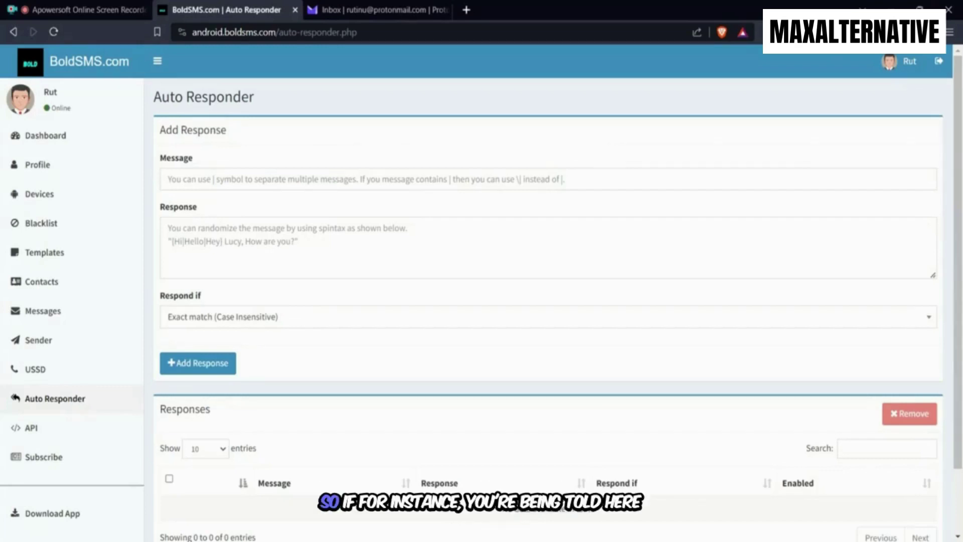
{"action": "left_click", "coordinate": [168, 179]}
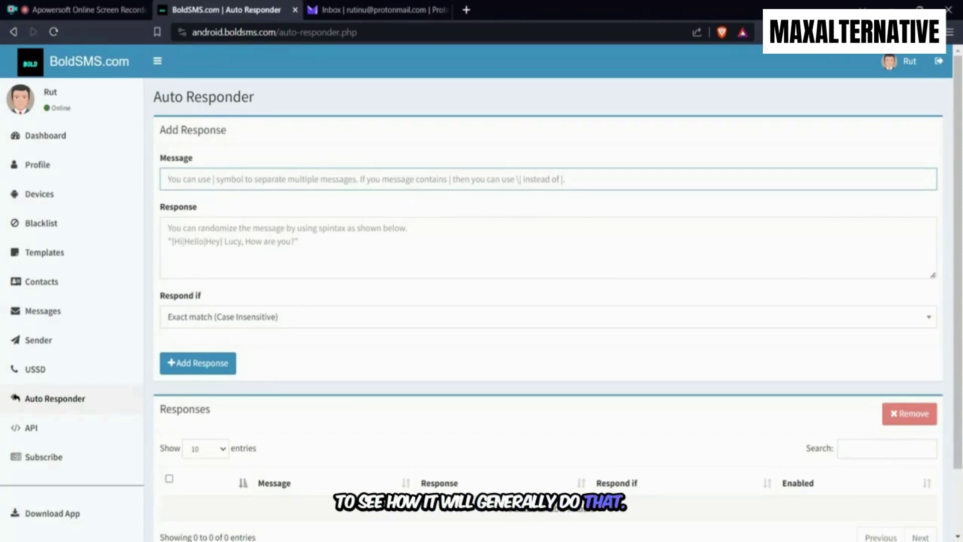
Enter 'Yes I am interested| Sure' as the auto-responder trigger message
{"action": "type", "text": "Yes I"}
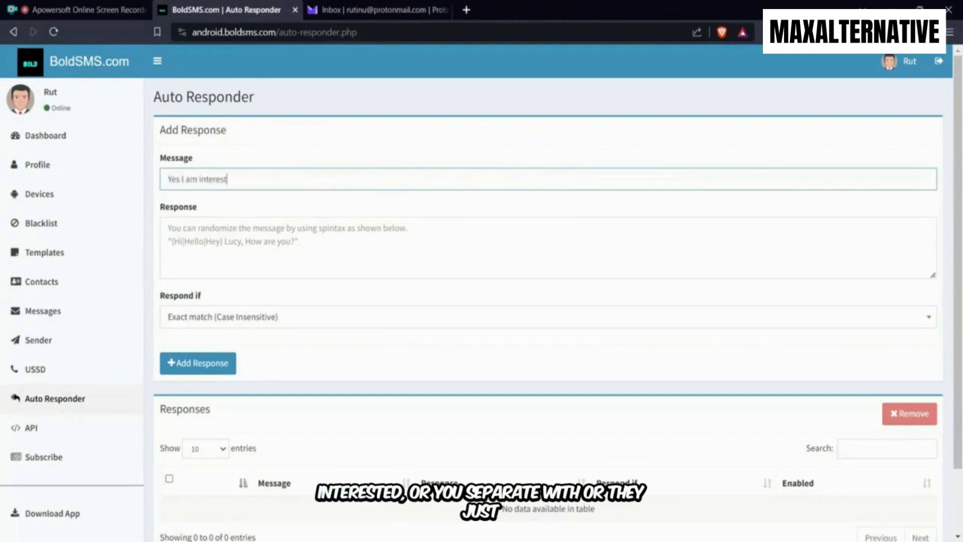
{"action": "type", "text": "am interested| Sure"}
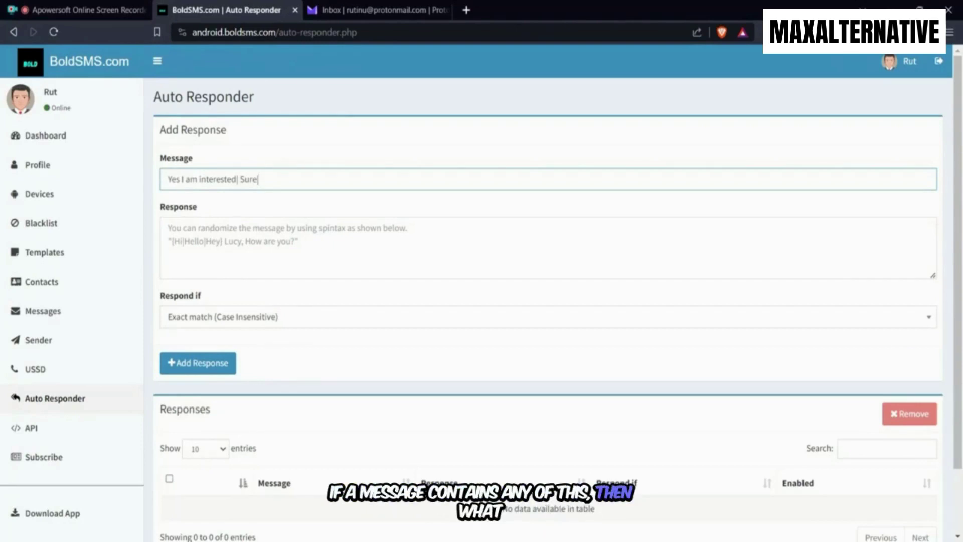
{"action": "left_click", "coordinate": [167, 228]}
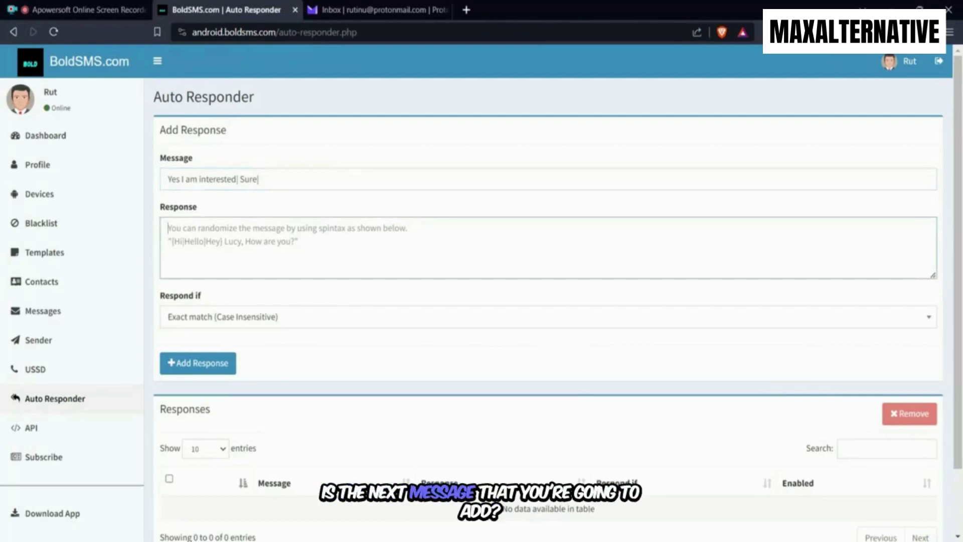
{"action": "scroll", "coordinate": [230, 332], "scroll_direction": "down", "scroll_amount": 2}
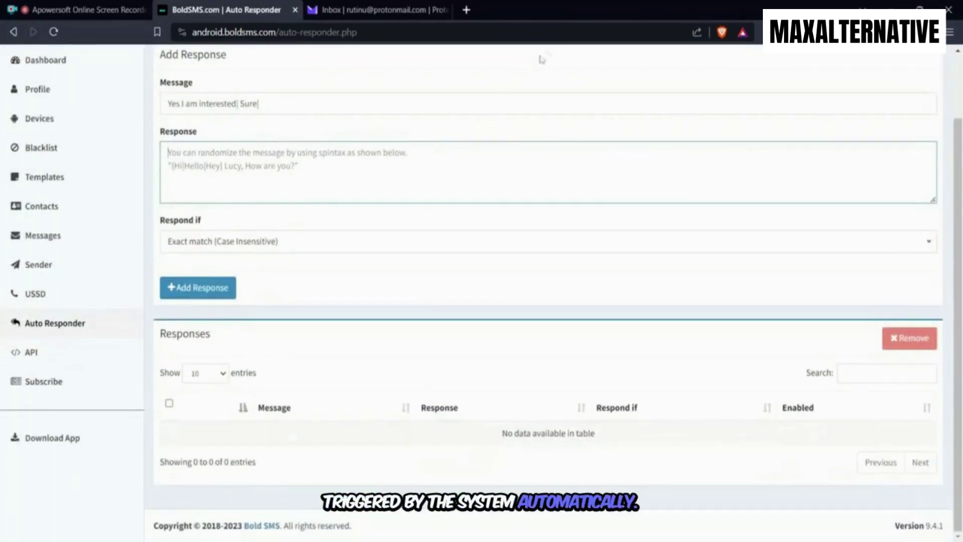
{"action": "left_click", "coordinate": [50, 357]}
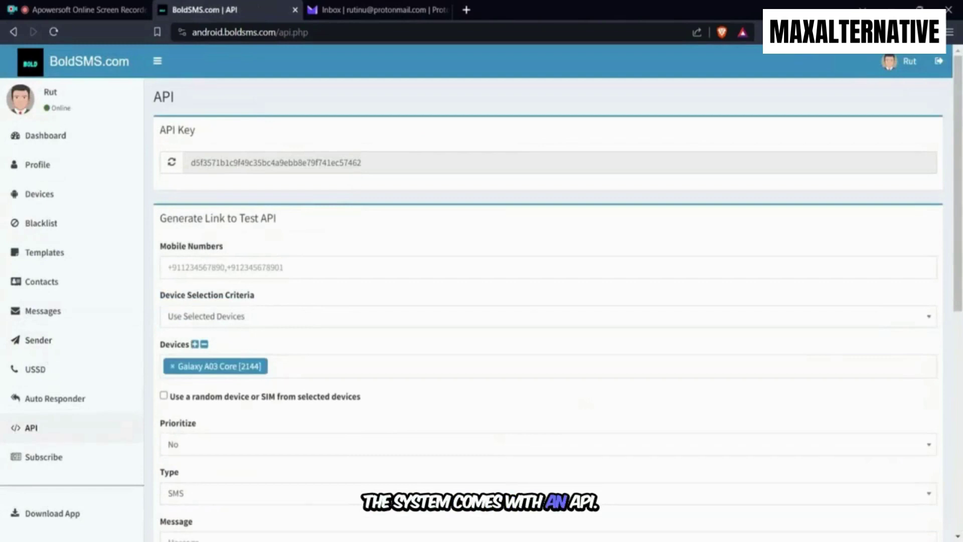
Select the account's API key, then view the Ultimate and Power subscription plans
{"action": "double_click", "coordinate": [351, 162]}
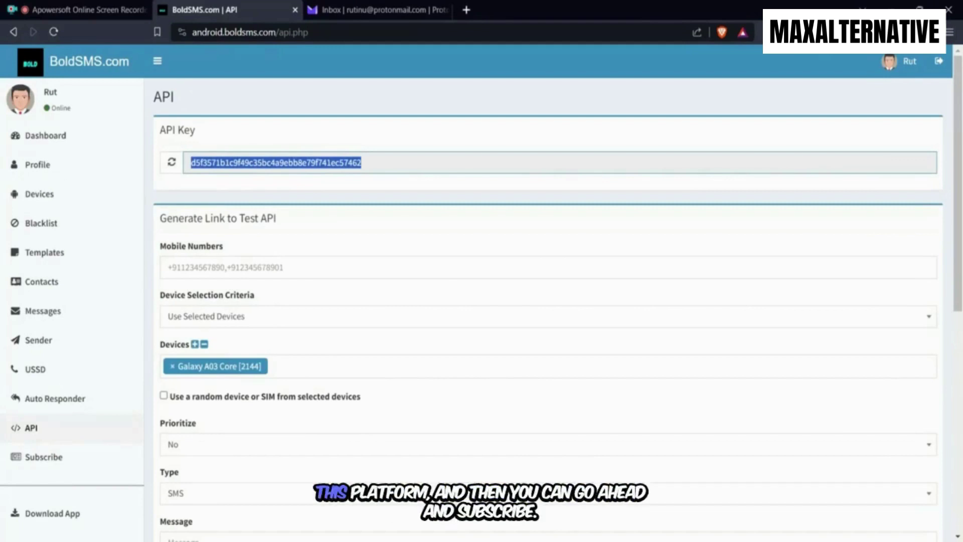
{"action": "scroll", "coordinate": [101, 376], "scroll_direction": "down", "scroll_amount": 3}
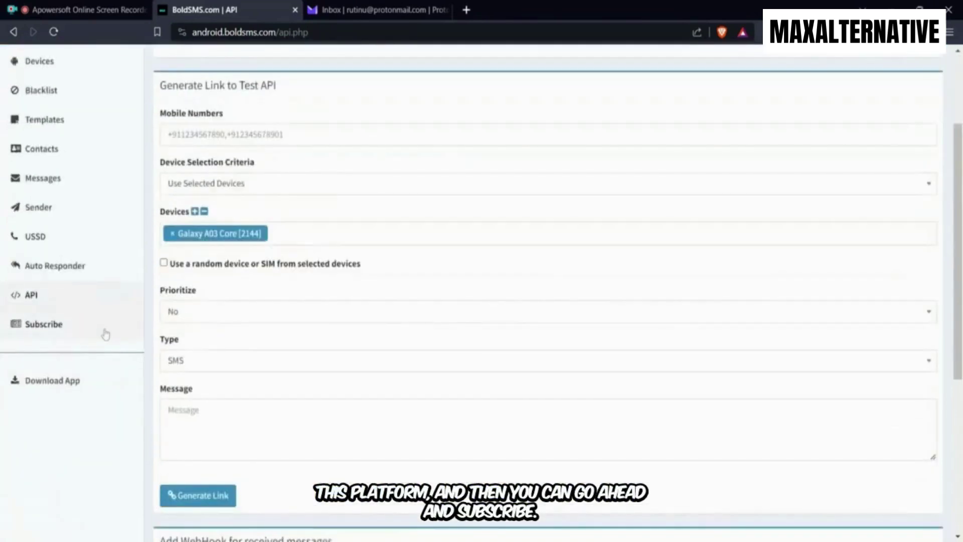
{"action": "left_click", "coordinate": [57, 328]}
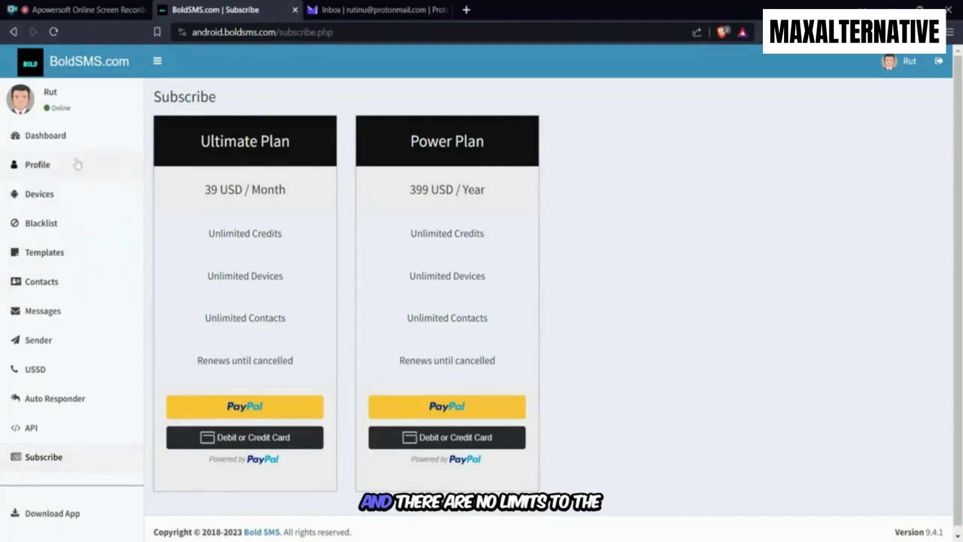
Check the Profile's 60-120 delay between messages in the Messages settings
{"action": "left_click", "coordinate": [70, 145]}
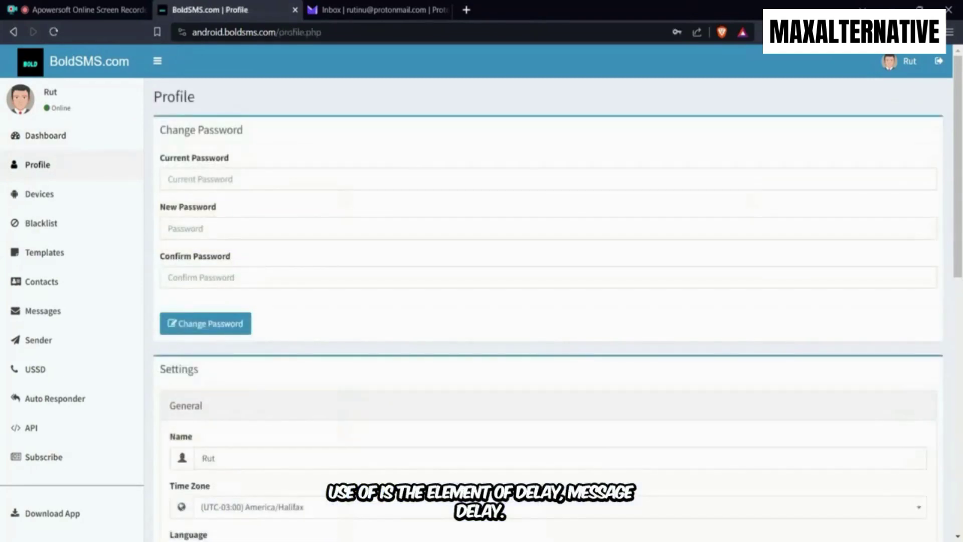
{"action": "scroll", "coordinate": [274, 292], "scroll_direction": "down", "scroll_amount": 8}
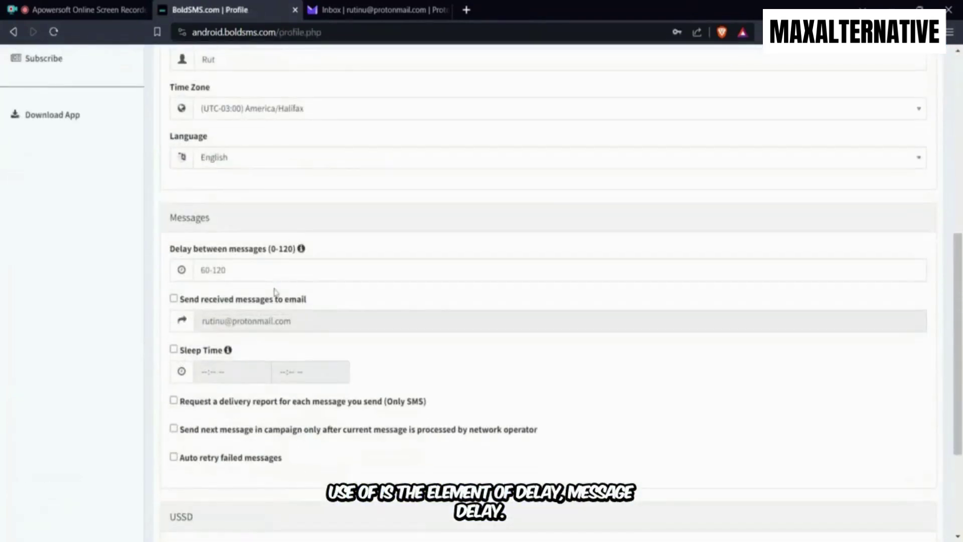
{"action": "scroll", "coordinate": [274, 292], "scroll_direction": "down", "scroll_amount": 3}
{"action": "scroll", "coordinate": [273, 294], "scroll_direction": "up", "scroll_amount": 5}
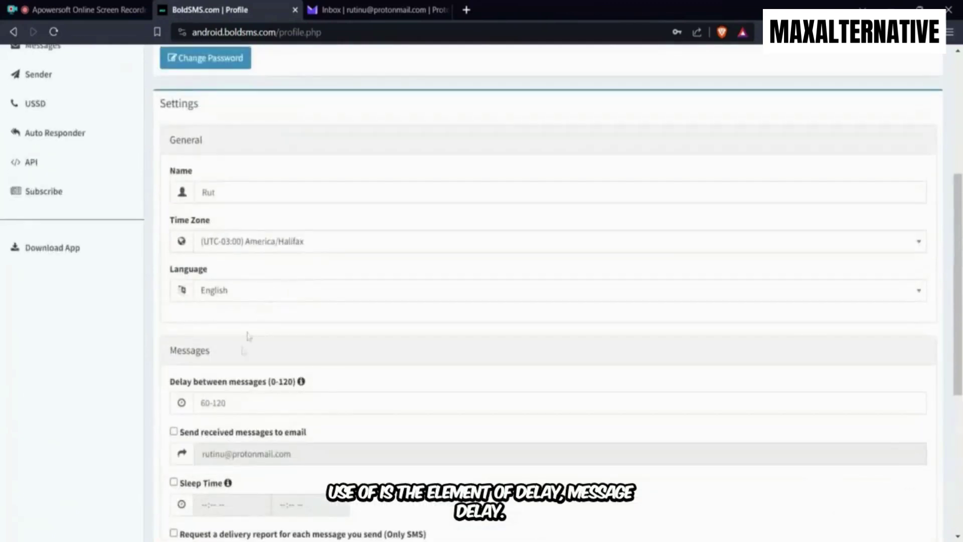
{"action": "left_click", "coordinate": [226, 403]}
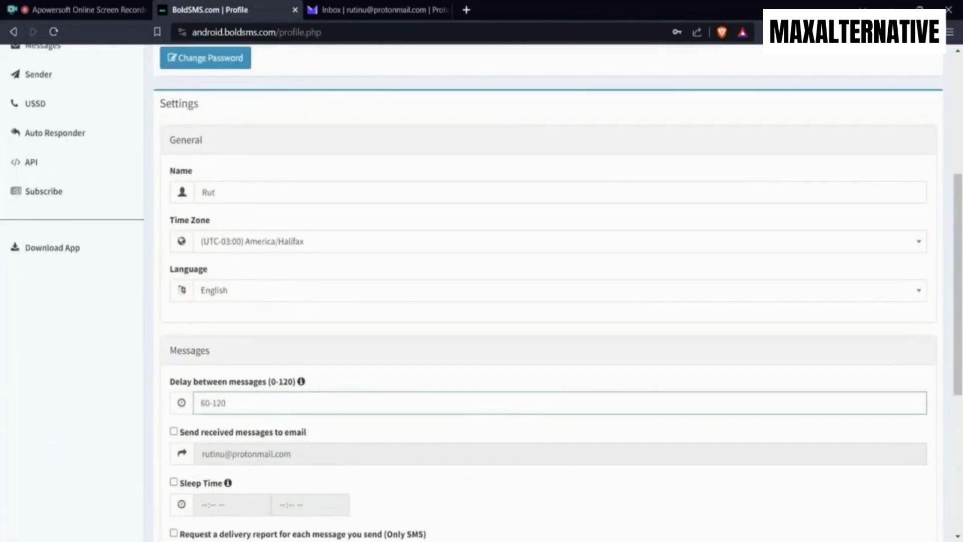
{"action": "scroll", "coordinate": [303, 387], "scroll_direction": "down", "scroll_amount": 1}
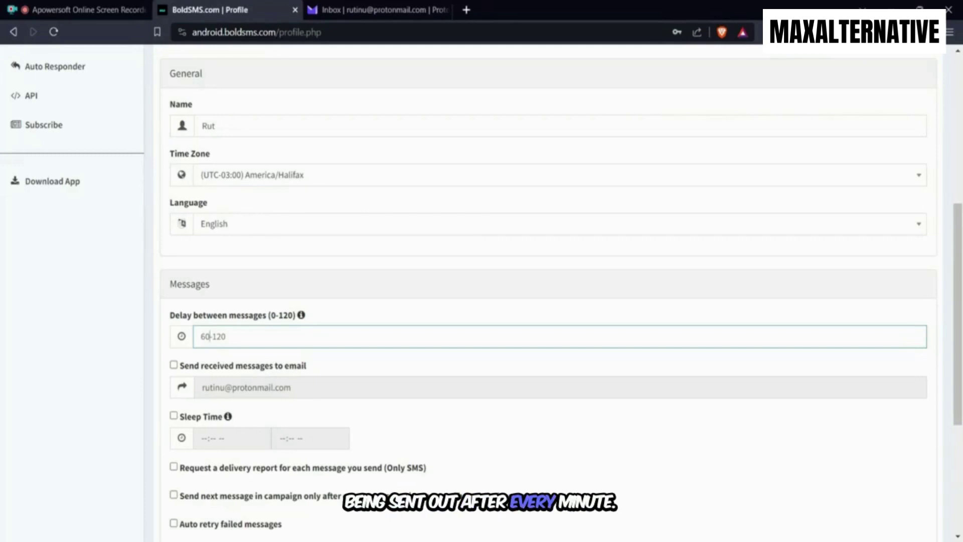
{"action": "scroll", "coordinate": [415, 322], "scroll_direction": "down", "scroll_amount": 3}
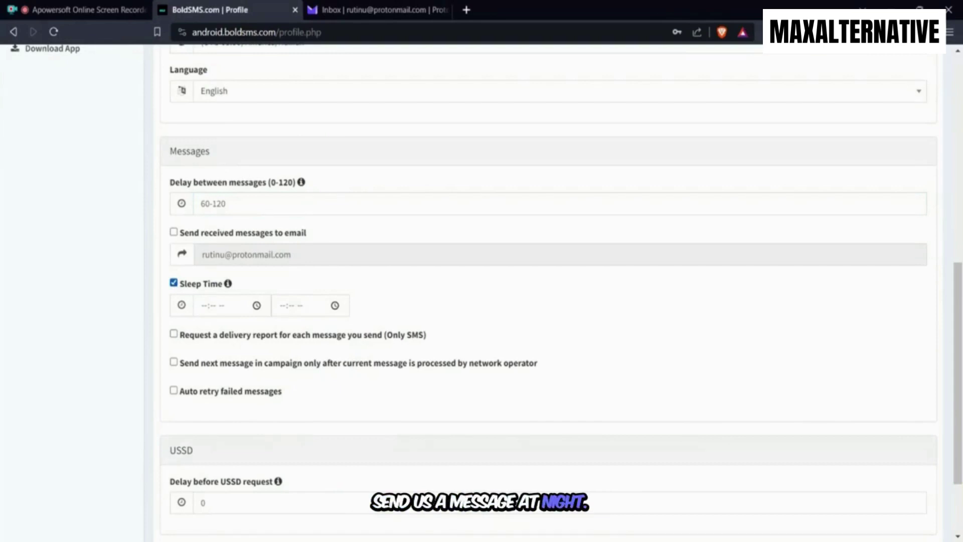
Enable Sleep Time with start 07:23 PM and end 07:23 AM, correcting the end to AM
{"action": "left_click", "coordinate": [174, 283]}
{"action": "left_click", "coordinate": [174, 283]}
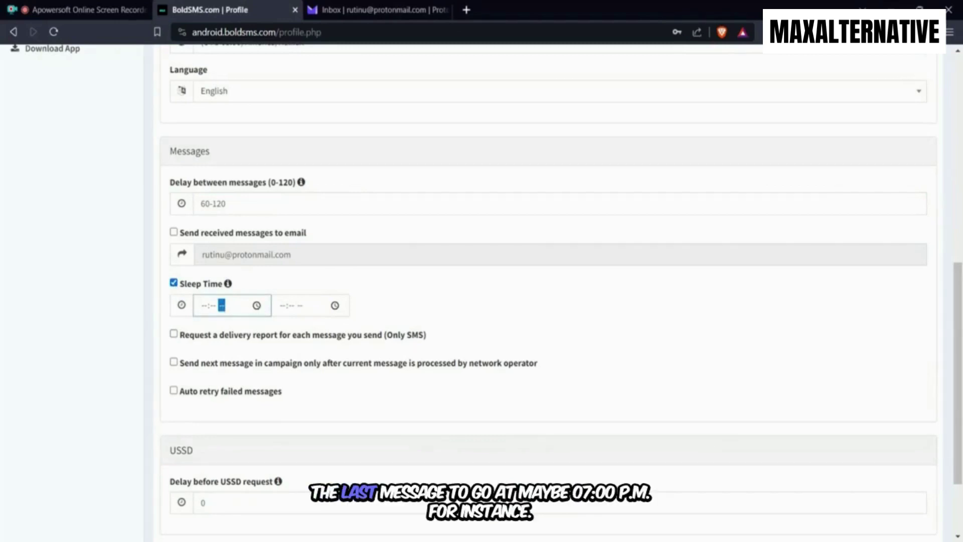
{"action": "type", "text": "0723p"}
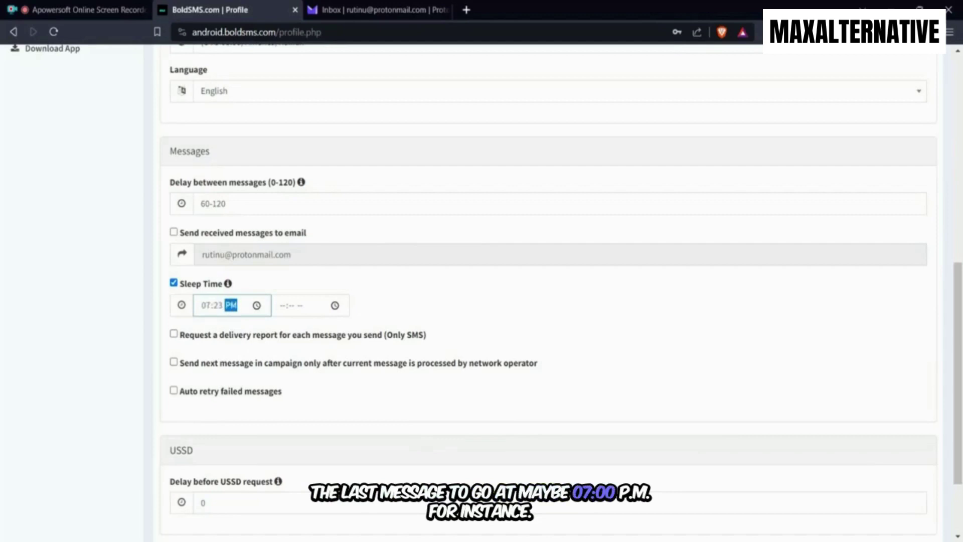
{"action": "left_click", "coordinate": [306, 308]}
{"action": "left_click", "coordinate": [300, 307]}
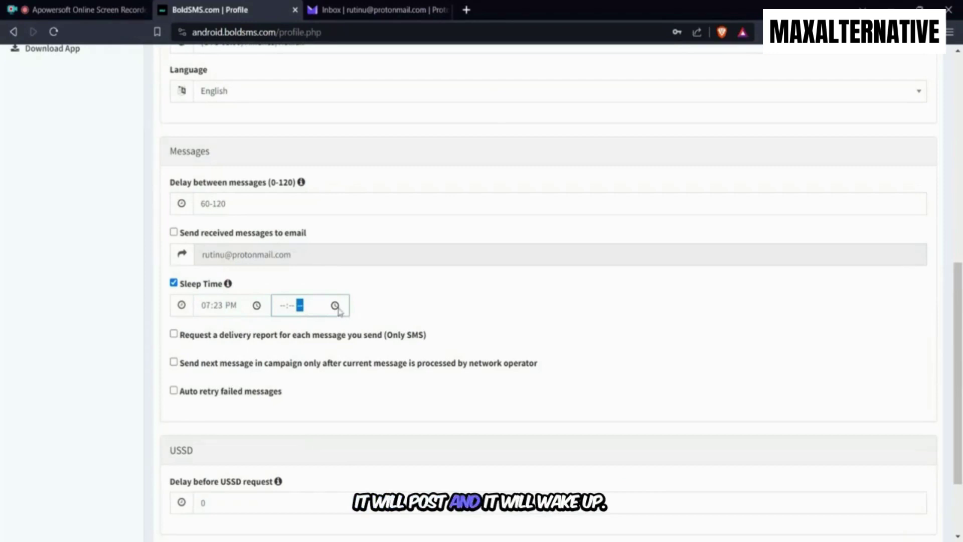
{"action": "type", "text": "0723p"}
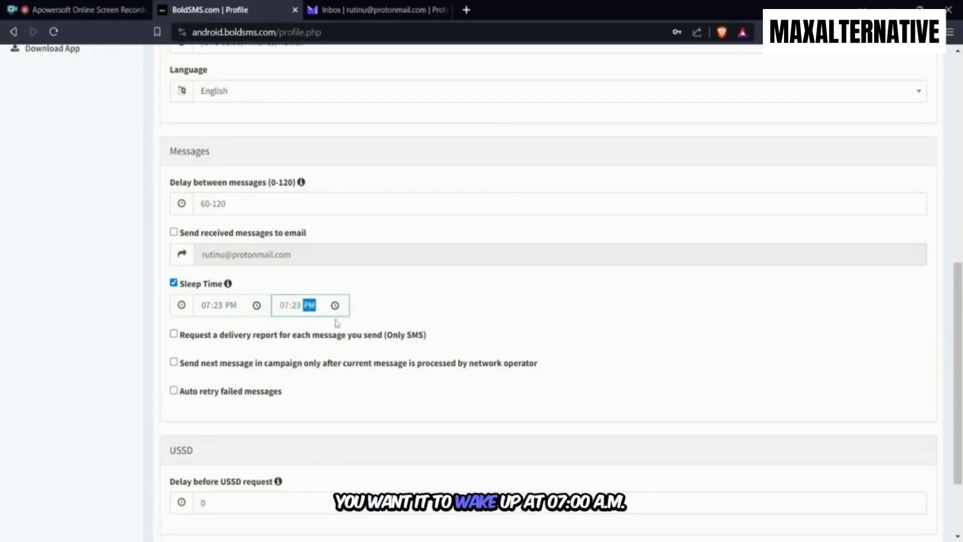
{"action": "left_click", "coordinate": [406, 302]}
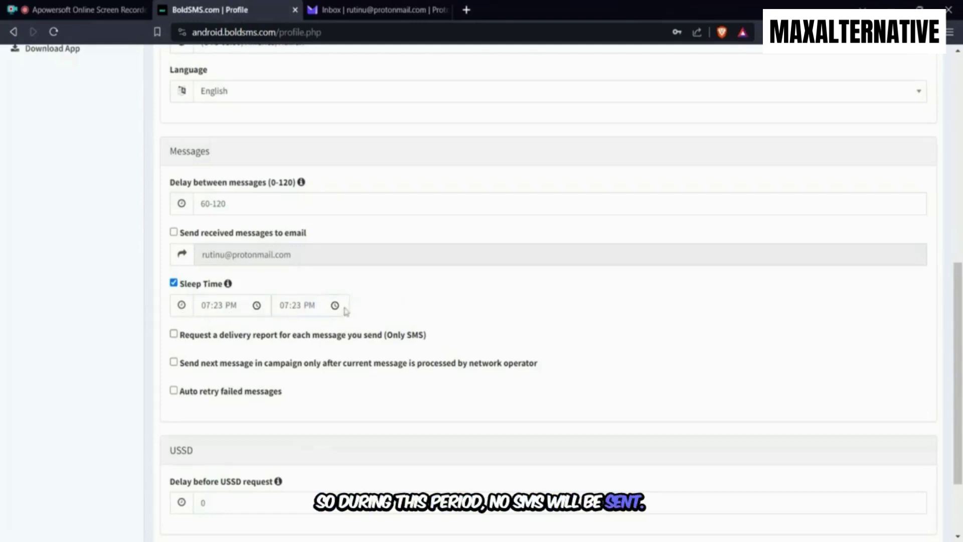
{"action": "left_click", "coordinate": [318, 312]}
{"action": "left_click", "coordinate": [315, 308]}
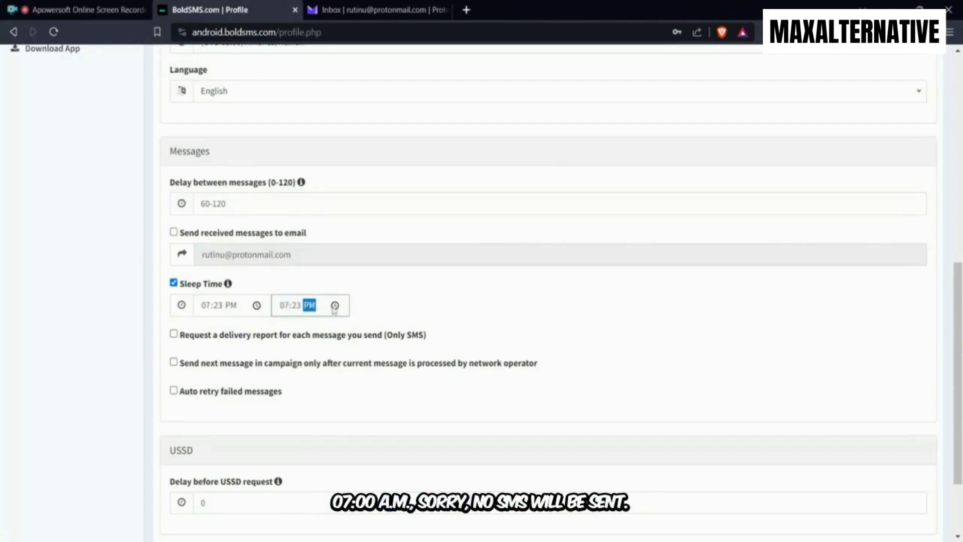
{"action": "left_click", "coordinate": [379, 316]}
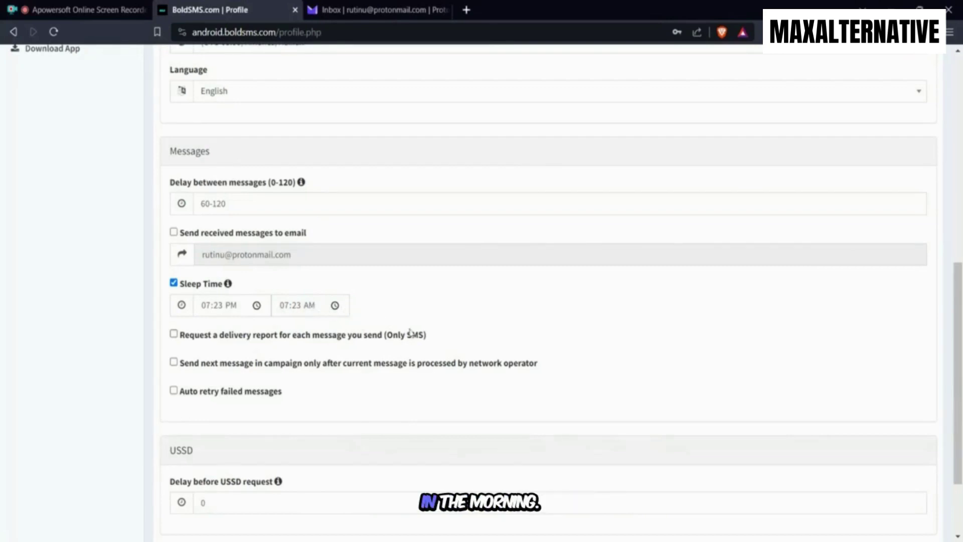
Review the profile's sleep-time settings, leaving the delay between messages unchanged
{"action": "scroll", "coordinate": [411, 331], "scroll_direction": "up", "scroll_amount": 3}
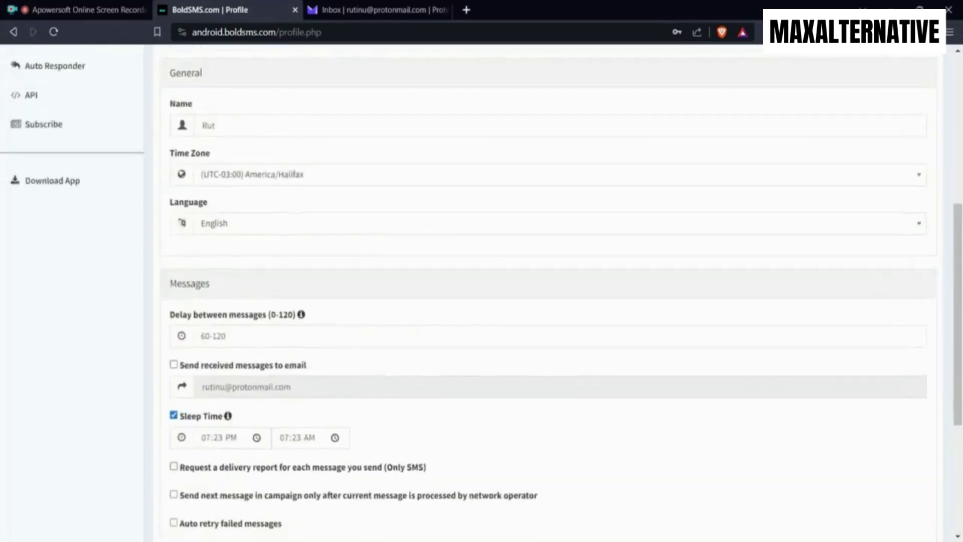
{"action": "scroll", "coordinate": [390, 327], "scroll_direction": "down", "scroll_amount": 5}
{"action": "scroll", "coordinate": [323, 334], "scroll_direction": "up", "scroll_amount": 1}
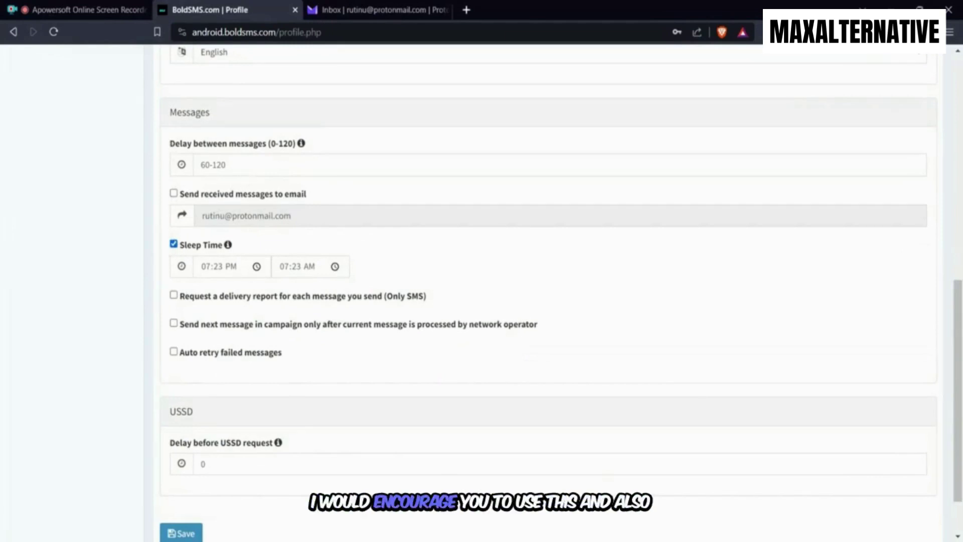
{"action": "left_click", "coordinate": [221, 164]}
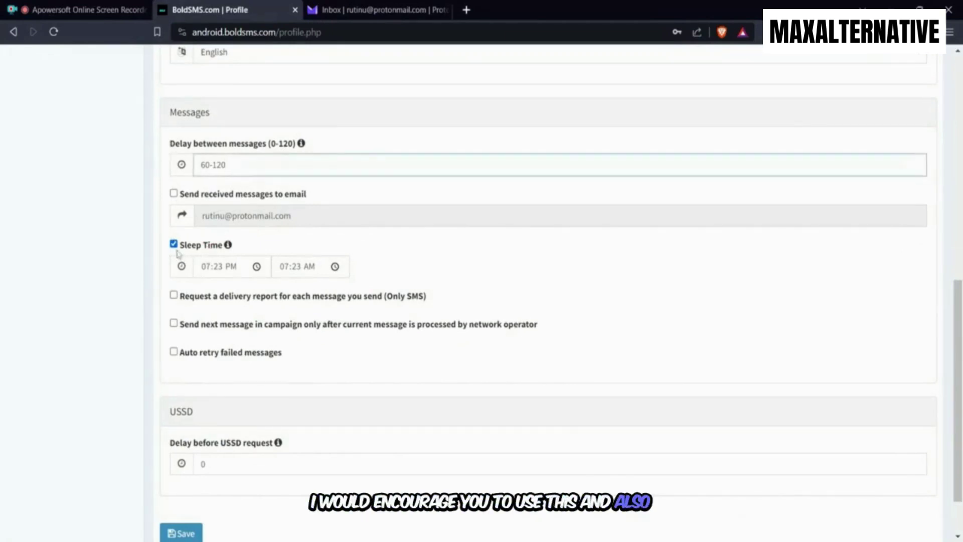
Return to the top of the Profile page and start a new blank browser tab
{"action": "scroll", "coordinate": [345, 275], "scroll_direction": "up", "scroll_amount": 4}
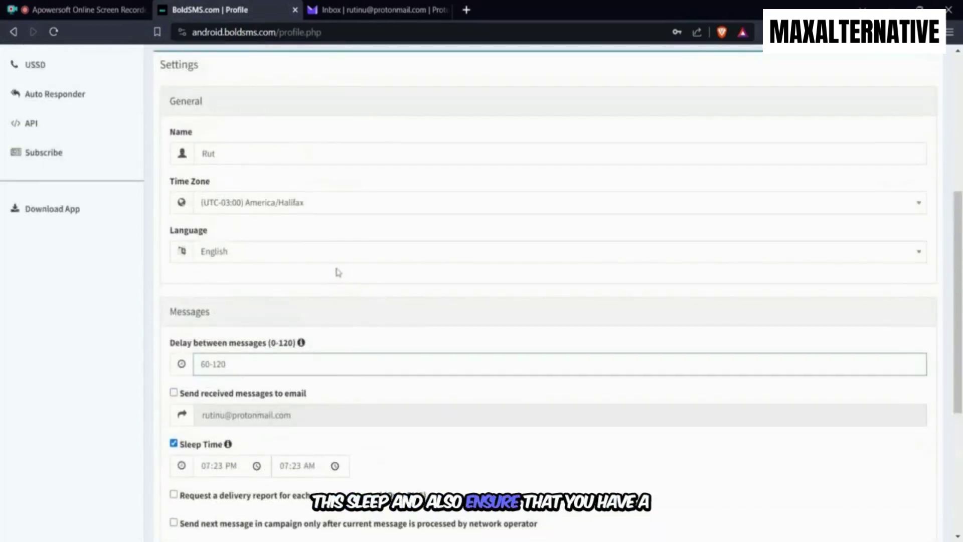
{"action": "scroll", "coordinate": [337, 273], "scroll_direction": "up", "scroll_amount": 3}
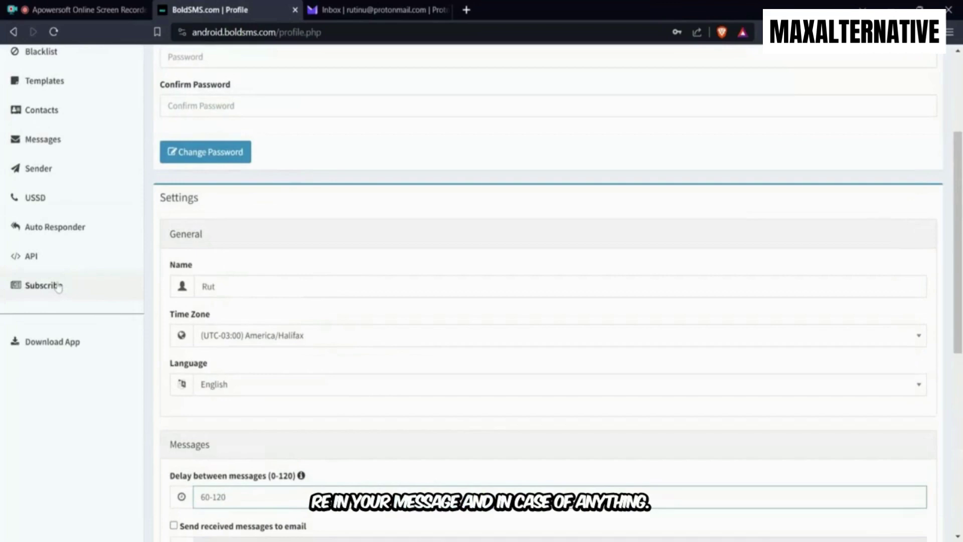
{"action": "scroll", "coordinate": [74, 252], "scroll_direction": "up", "scroll_amount": 4}
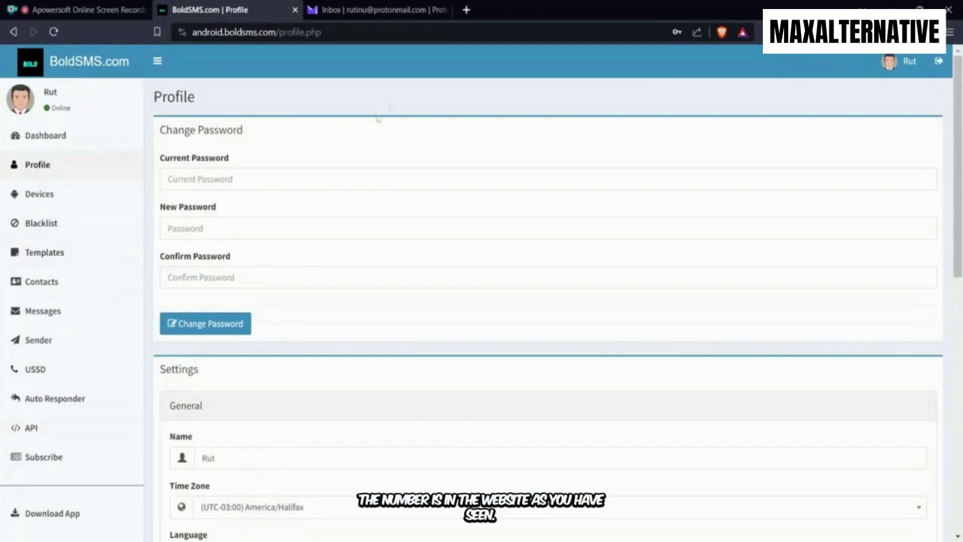
{"action": "left_click", "coordinate": [466, 10]}
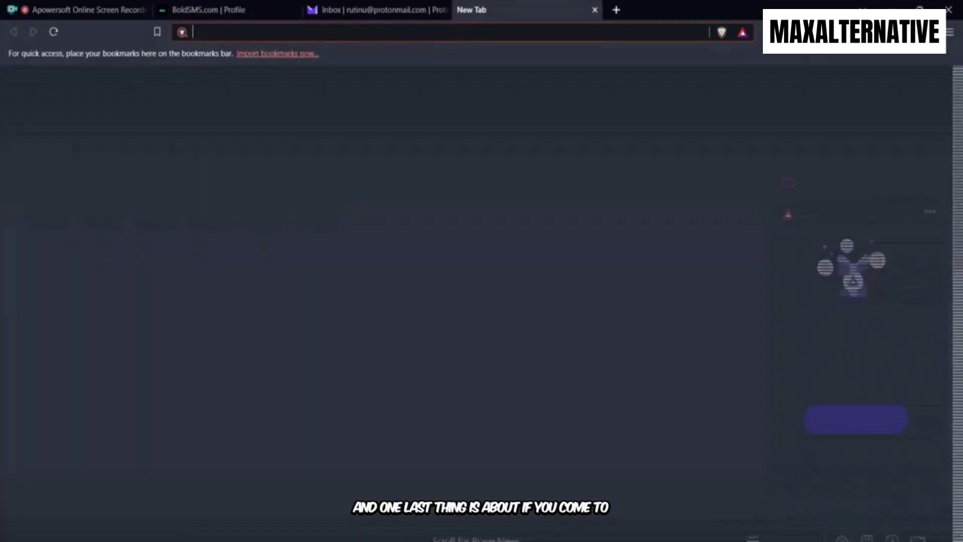
Go to boldsms.com and browse the Features list, from bulk messages to the Contacts API
{"action": "type", "text": "boldsms.com"}
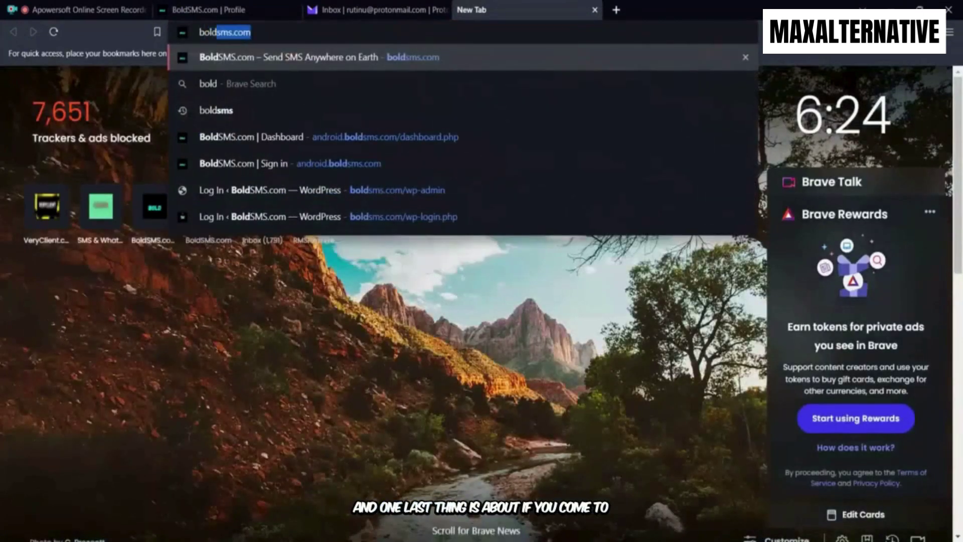
{"action": "key", "text": "Return"}
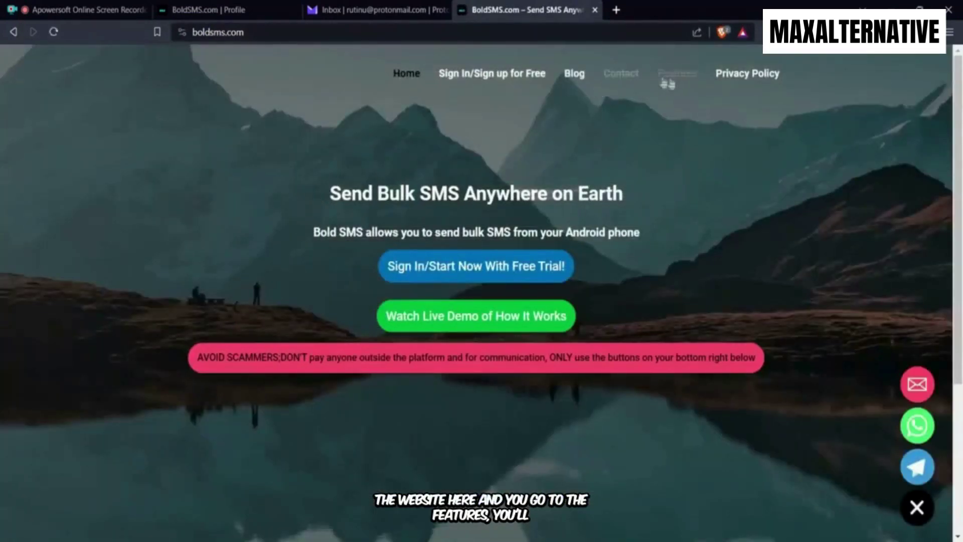
{"action": "left_click", "coordinate": [680, 83]}
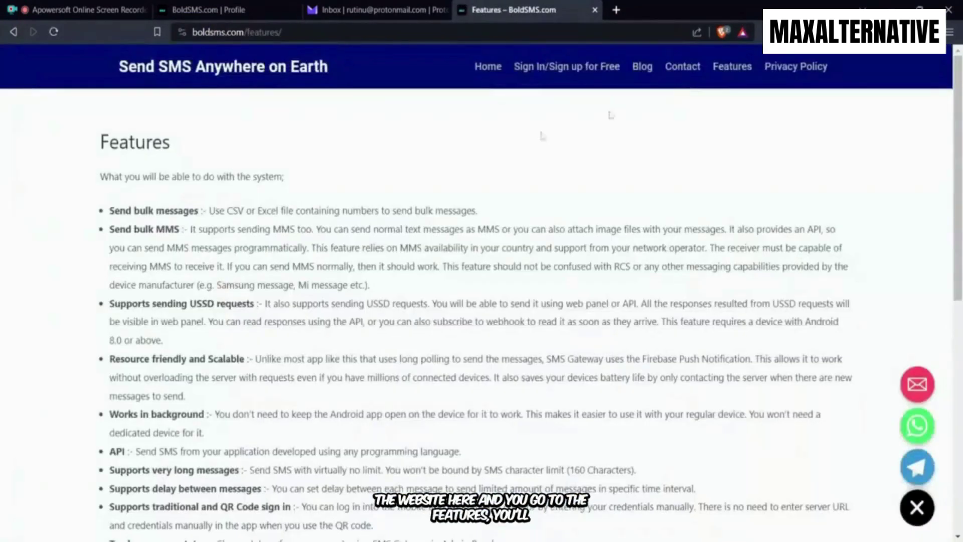
{"action": "scroll", "coordinate": [481, 291], "scroll_direction": "down", "scroll_amount": 4}
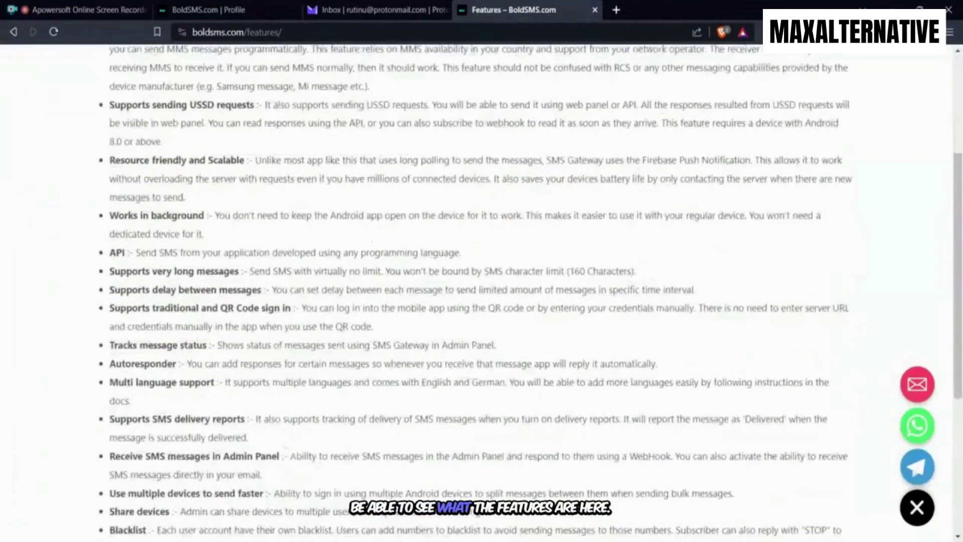
{"action": "scroll", "coordinate": [481, 291], "scroll_direction": "down", "scroll_amount": 5}
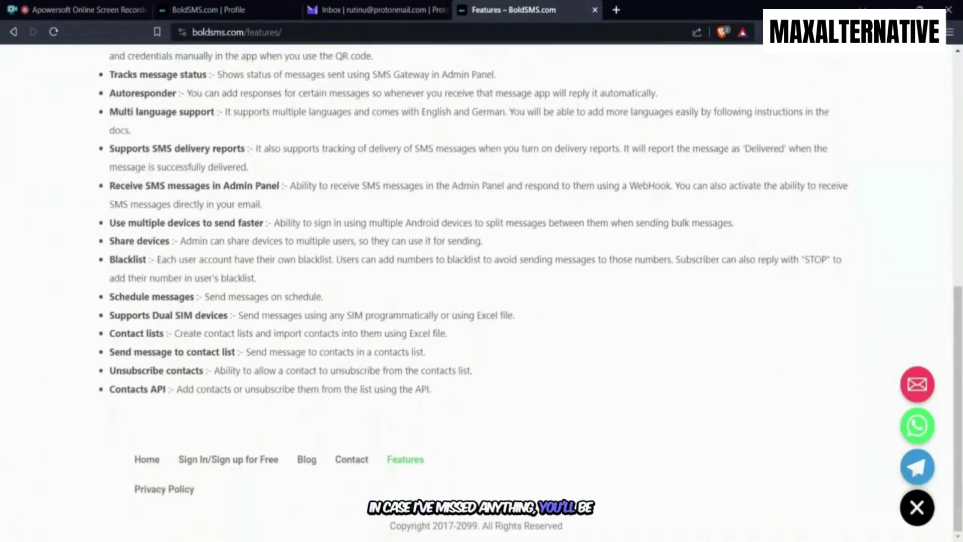
{"action": "scroll", "coordinate": [480, 291], "scroll_direction": "up", "scroll_amount": 10}
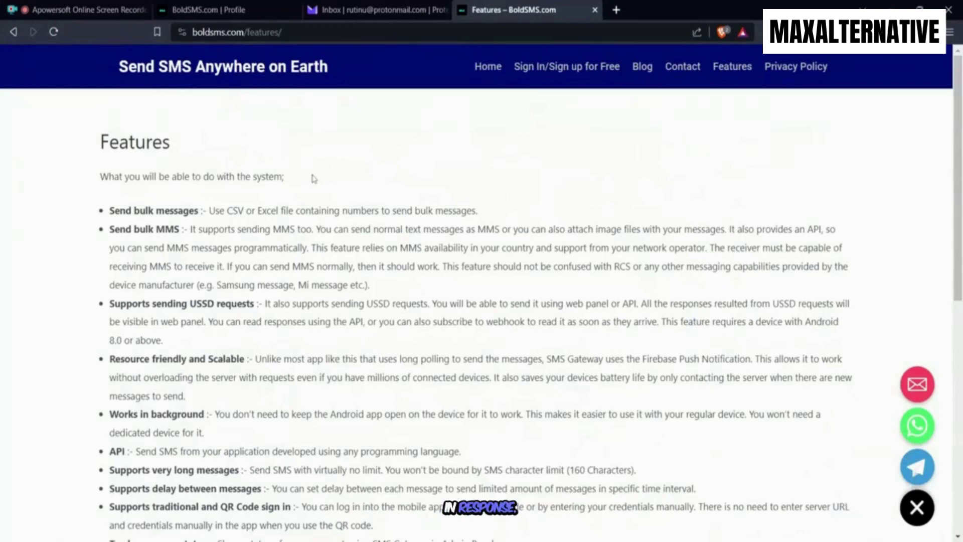
Read the 'Failed Messages? Here is the reason.' post's error-code table, then return to the Blog list
{"action": "left_click", "coordinate": [645, 73]}
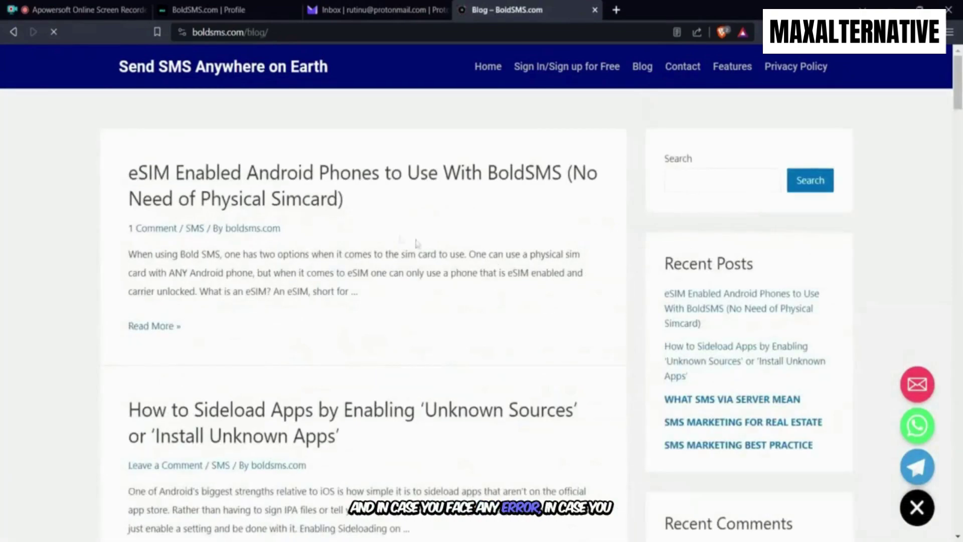
{"action": "scroll", "coordinate": [358, 248], "scroll_direction": "down", "scroll_amount": 15}
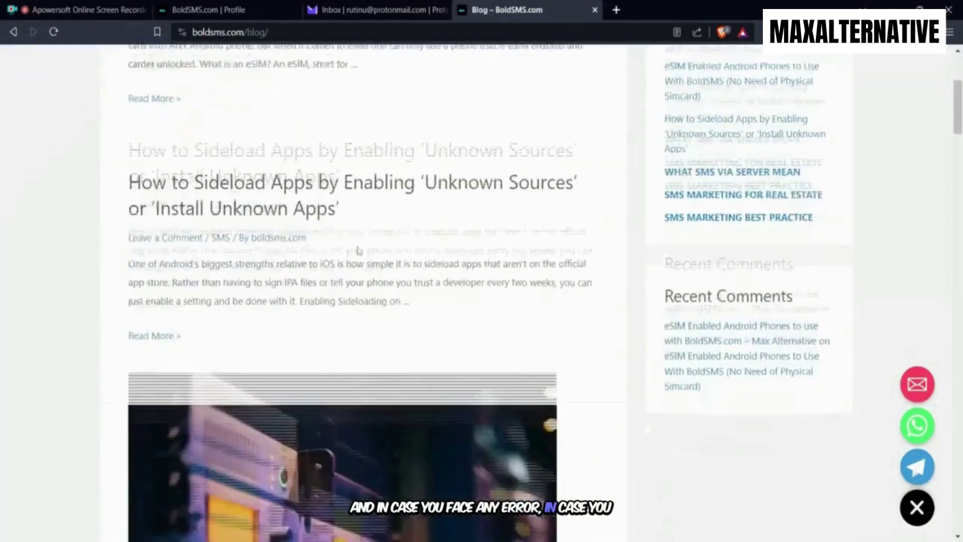
{"action": "scroll", "coordinate": [358, 252], "scroll_direction": "down", "scroll_amount": 15}
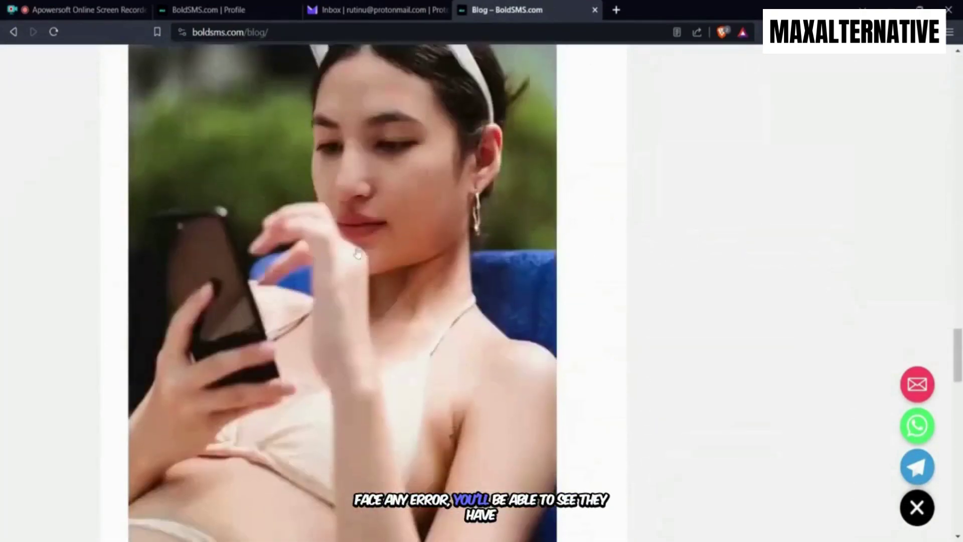
{"action": "scroll", "coordinate": [358, 253], "scroll_direction": "down", "scroll_amount": 9}
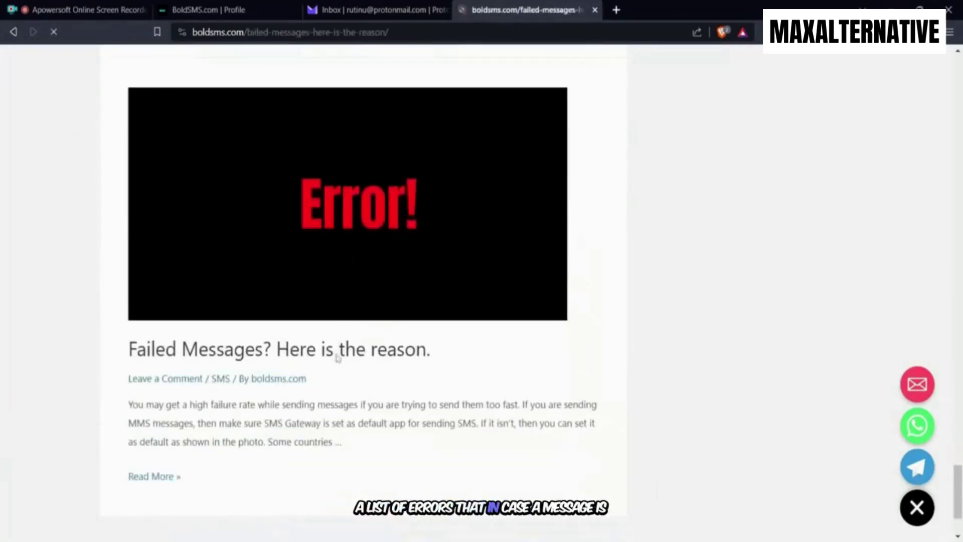
{"action": "scroll", "coordinate": [616, 307], "scroll_direction": "down", "scroll_amount": 5}
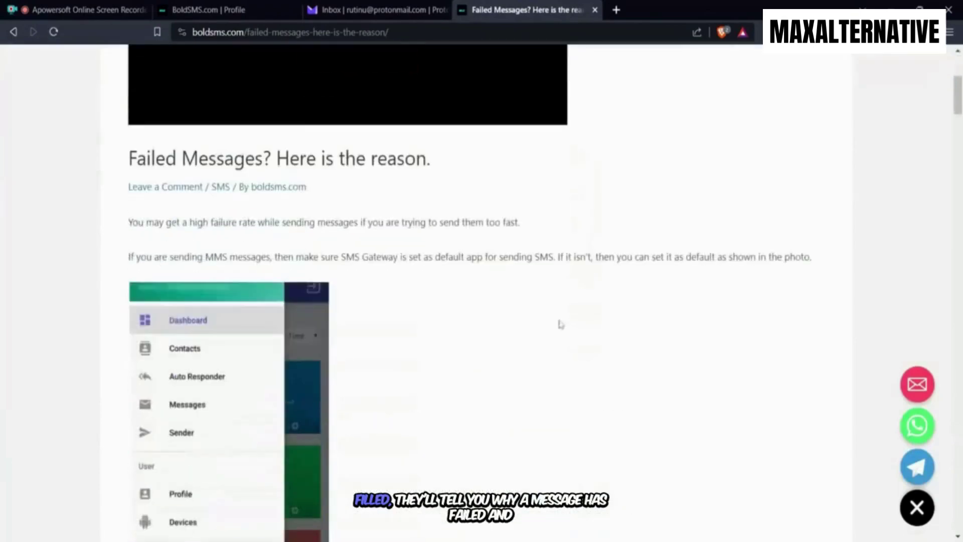
{"action": "scroll", "coordinate": [400, 298], "scroll_direction": "down", "scroll_amount": 15}
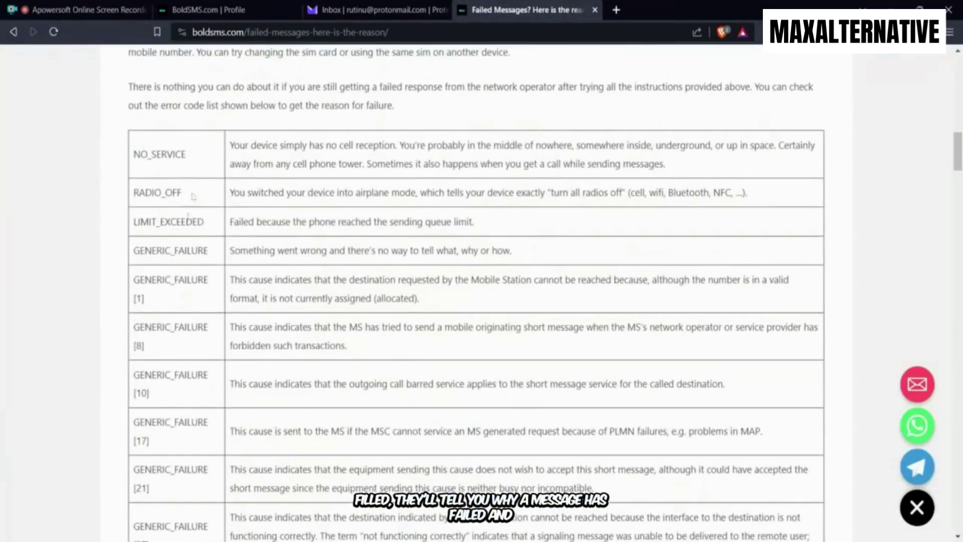
{"action": "scroll", "coordinate": [221, 161], "scroll_direction": "down", "scroll_amount": 10}
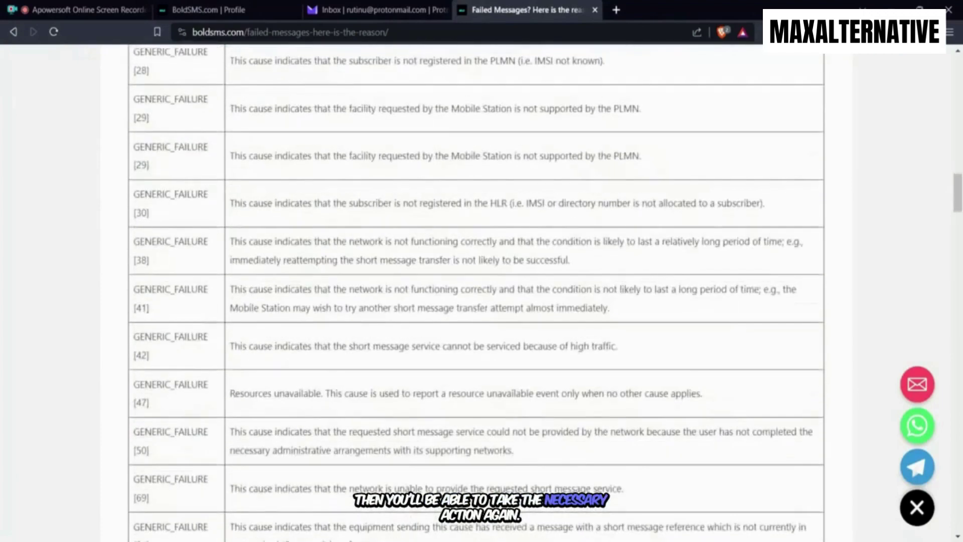
{"action": "scroll", "coordinate": [438, 323], "scroll_direction": "up", "scroll_amount": 20}
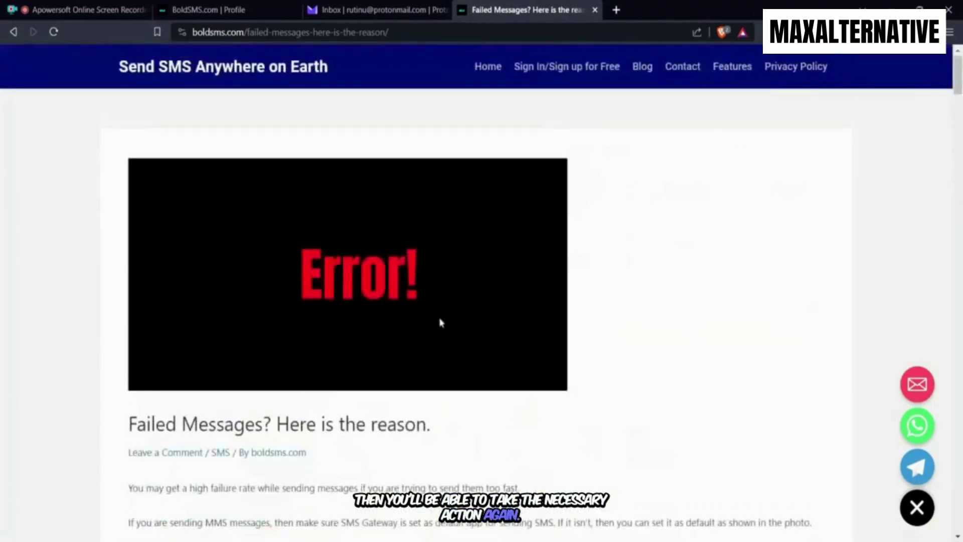
{"action": "left_click", "coordinate": [646, 72]}
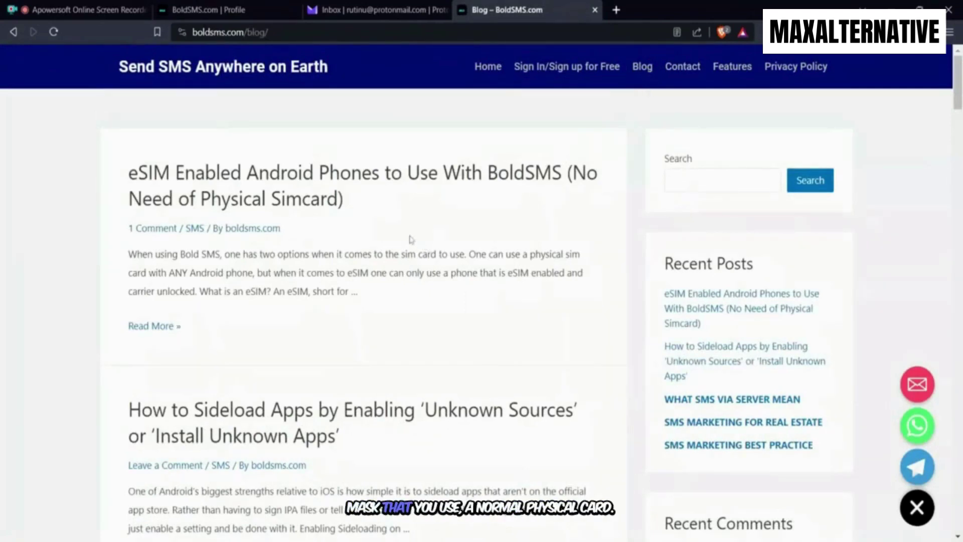
Open 'eSIM Enabled Android Phones to Use With BoldSMS' and scroll through its compatible phones table
{"action": "left_click", "coordinate": [300, 185]}
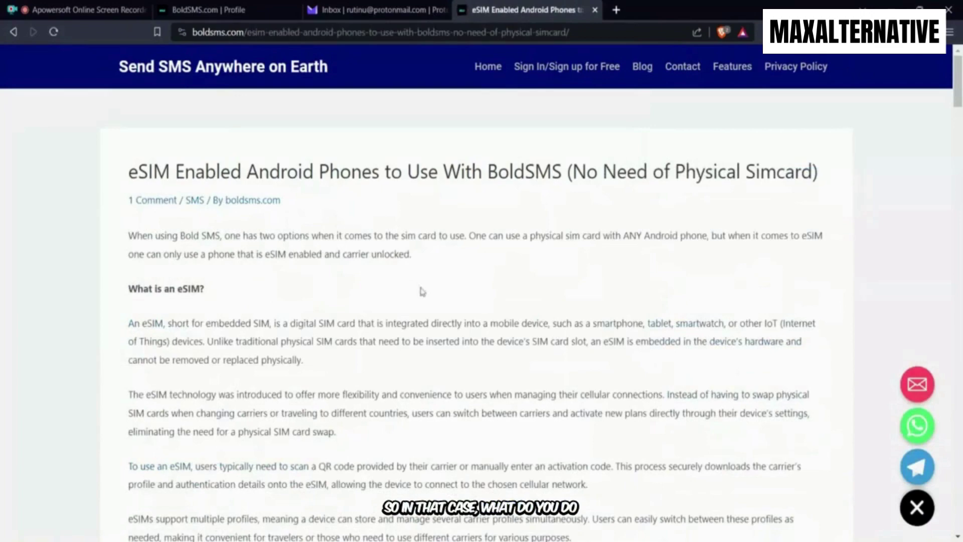
{"action": "scroll", "coordinate": [421, 290], "scroll_direction": "down", "scroll_amount": 8}
{"action": "scroll", "coordinate": [422, 291], "scroll_direction": "down", "scroll_amount": 20}
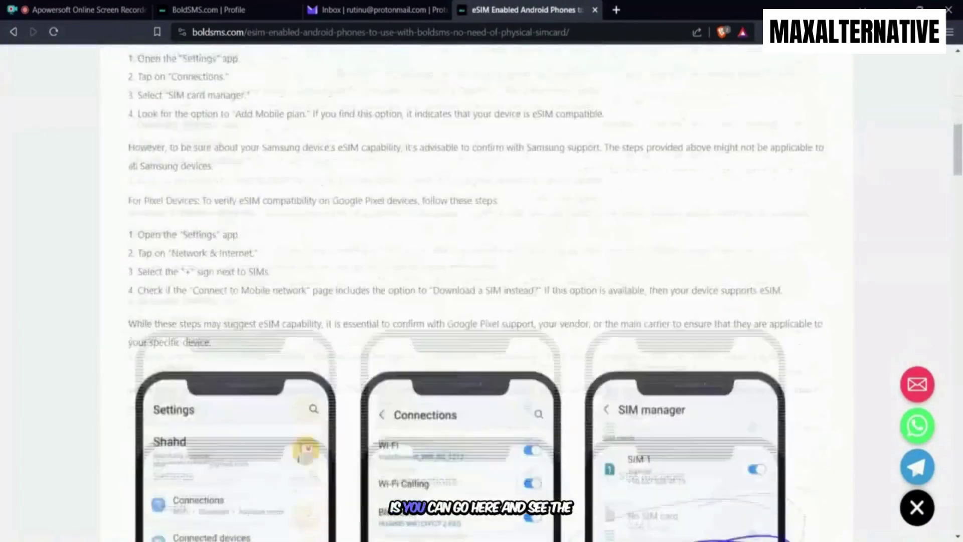
{"action": "scroll", "coordinate": [423, 293], "scroll_direction": "down", "scroll_amount": 20}
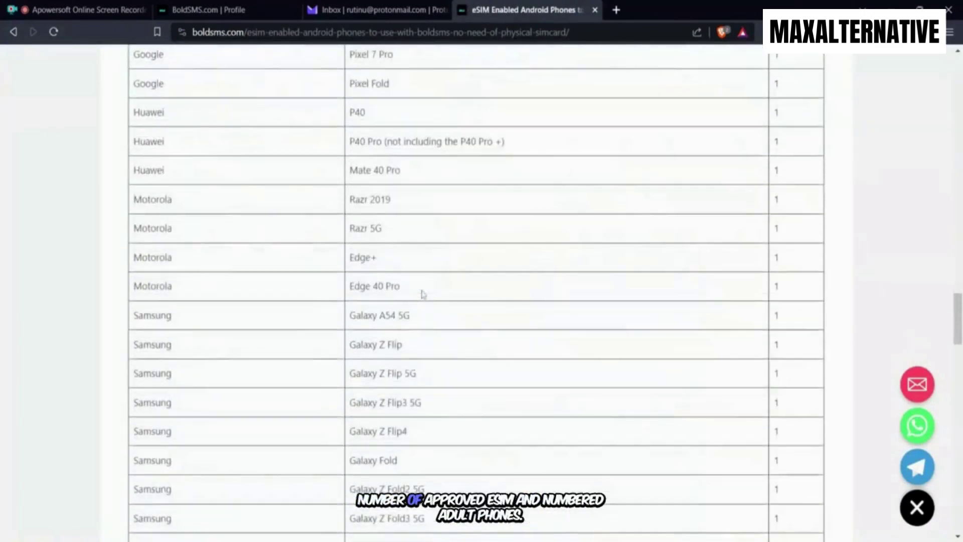
{"action": "scroll", "coordinate": [422, 294], "scroll_direction": "down", "scroll_amount": 16}
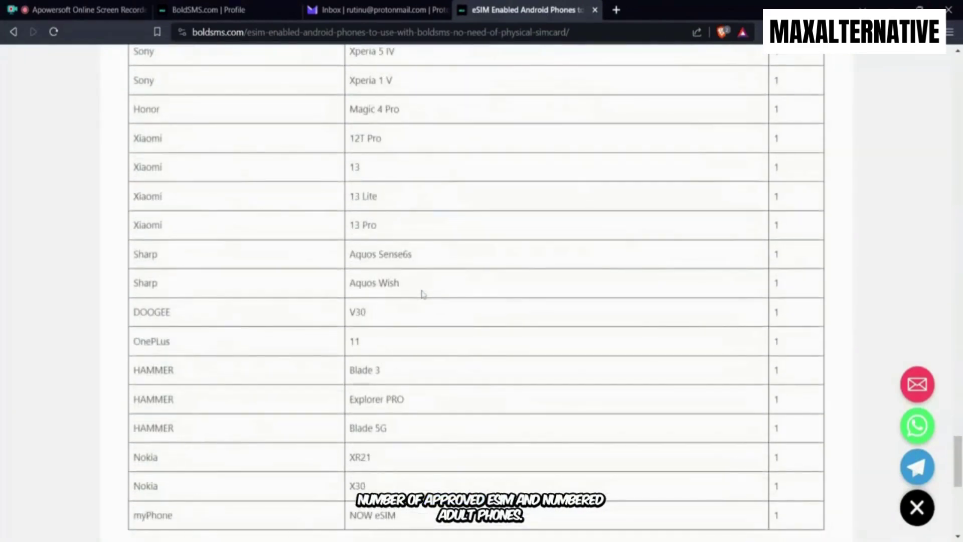
{"action": "scroll", "coordinate": [422, 294], "scroll_direction": "up", "scroll_amount": 4}
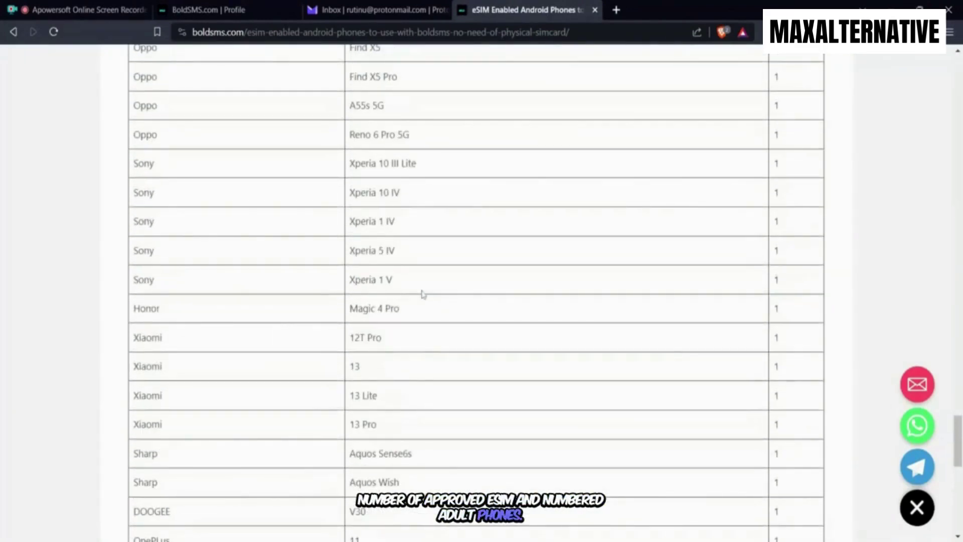
{"action": "scroll", "coordinate": [423, 294], "scroll_direction": "up", "scroll_amount": 4}
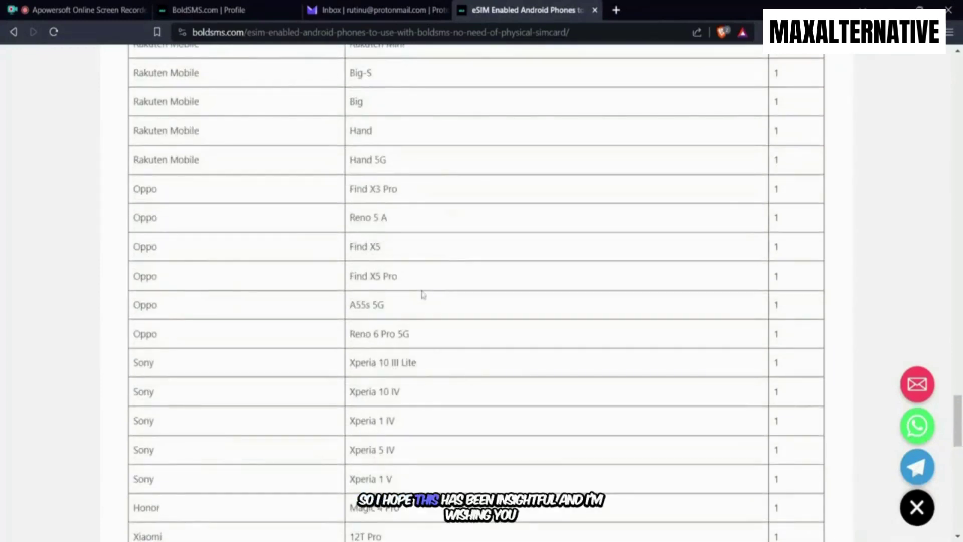